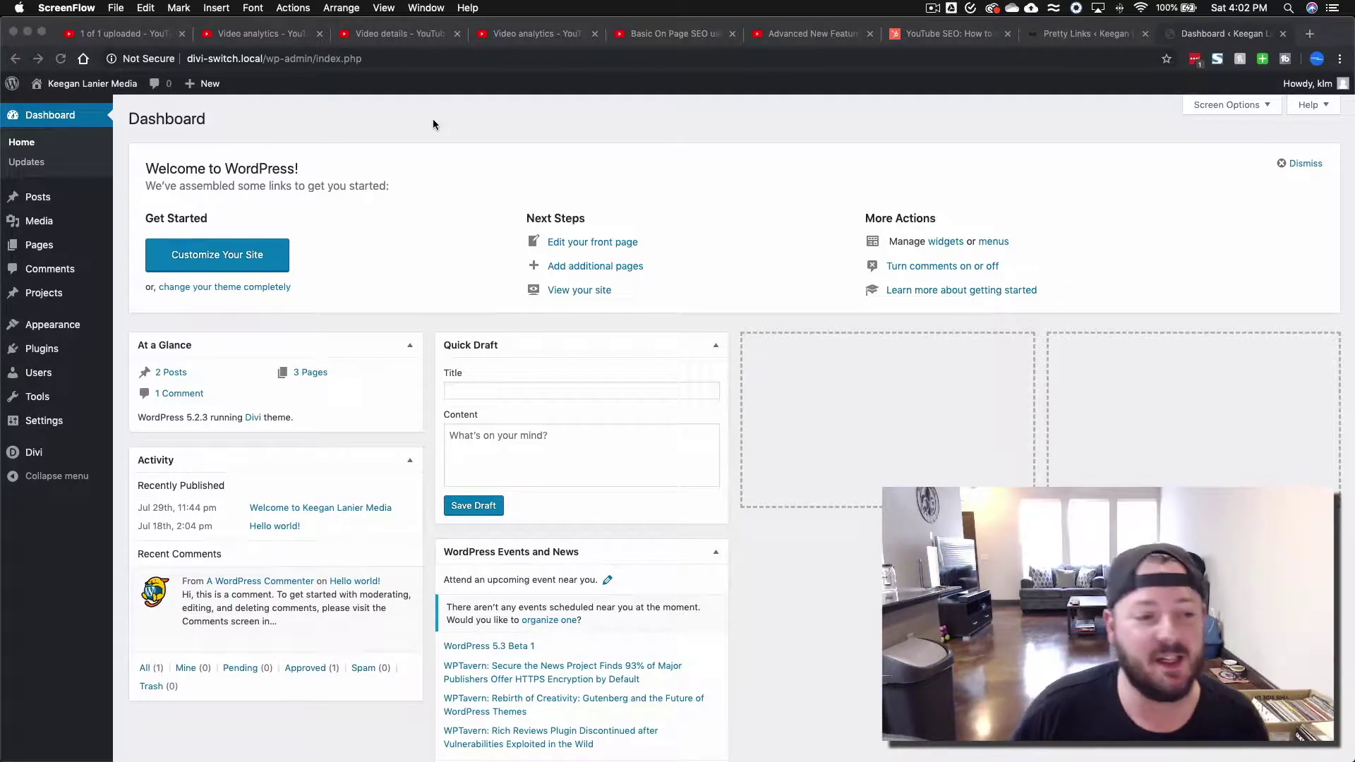
- Go from the dashboard through Plugins to the Add Plugins page
click(39, 346)
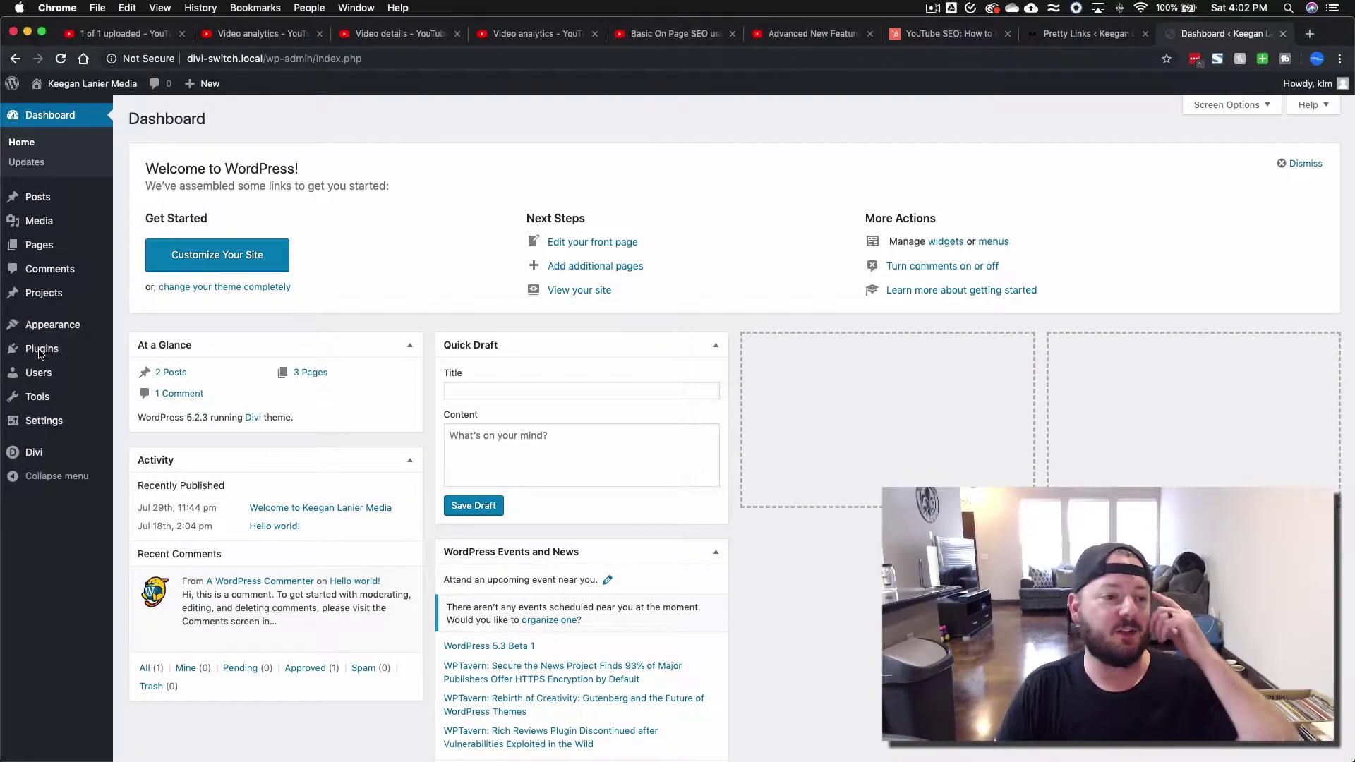
click(43, 348)
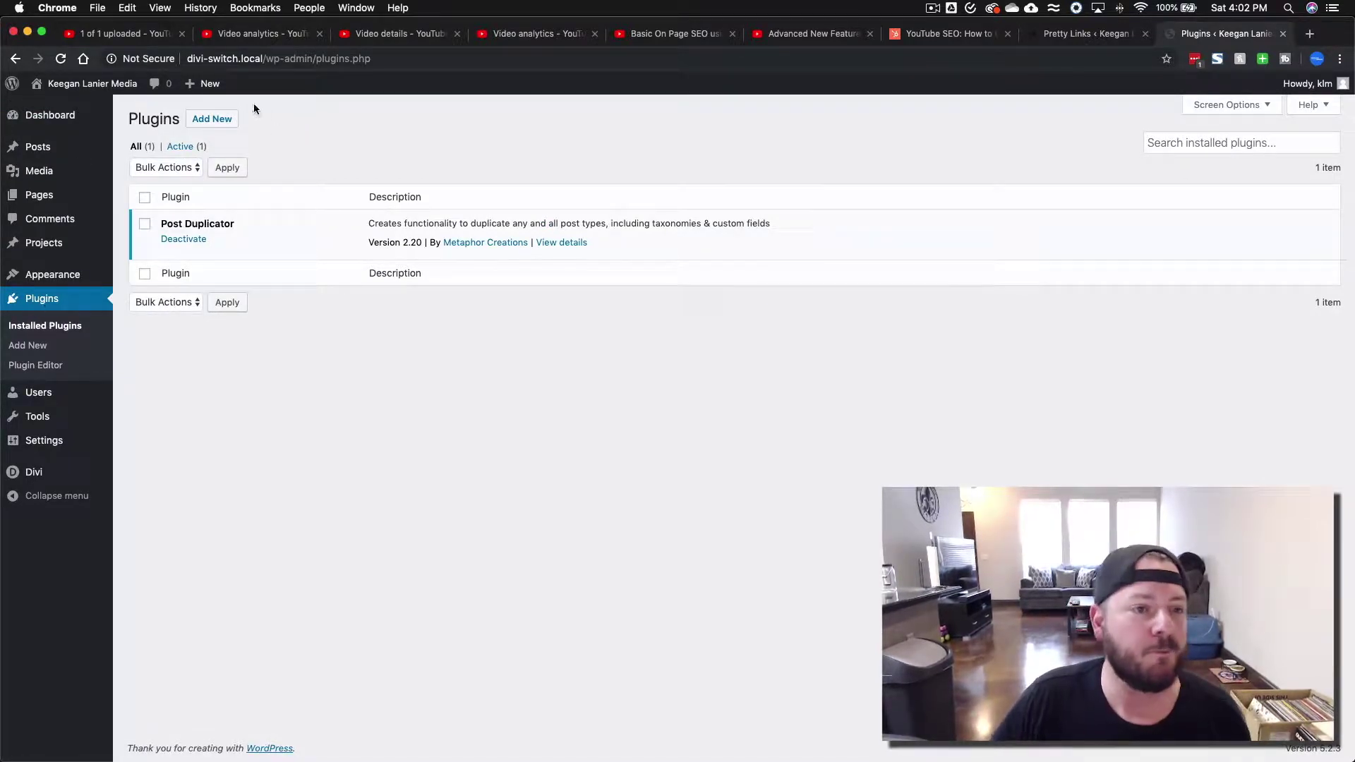
click(210, 120)
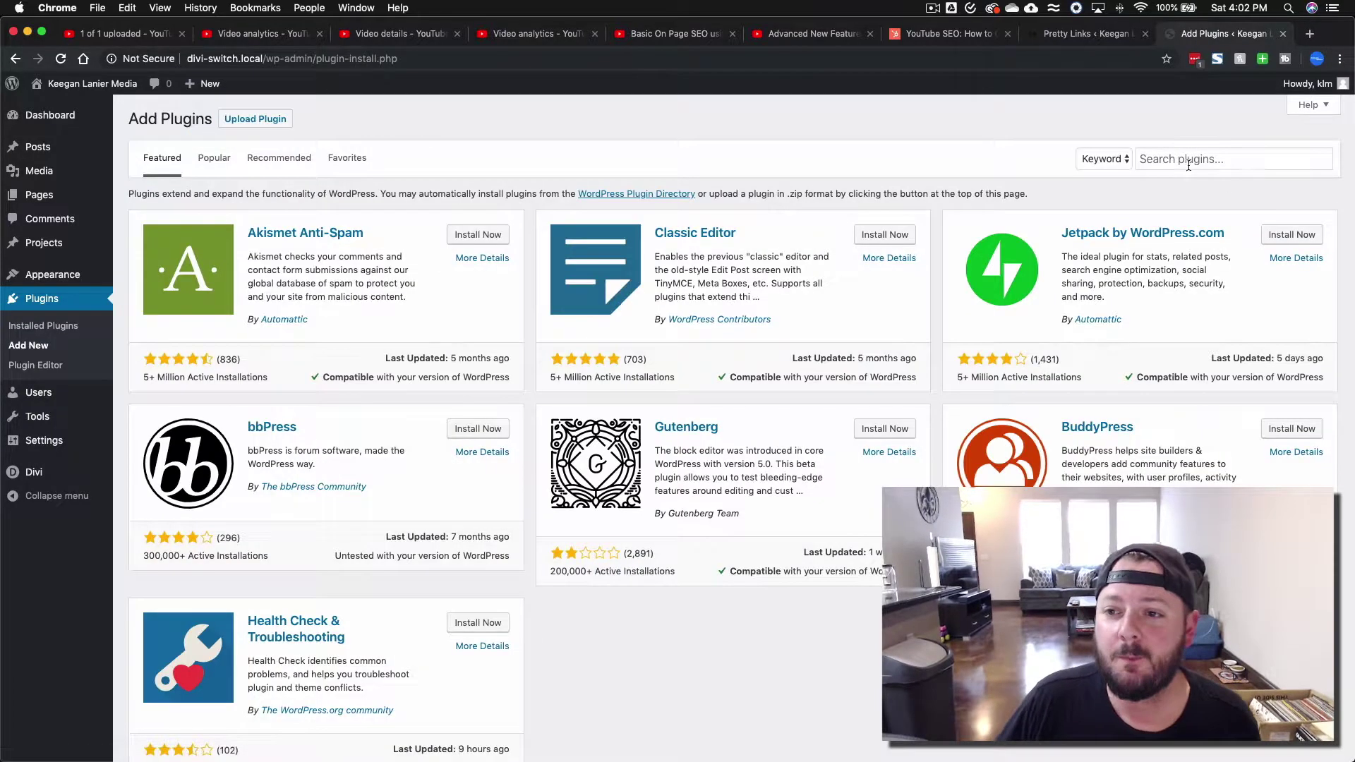
- Search the plugin directory for 'smartc' and install the SmartCrawl WordPress SEO plugin
click(1188, 159)
text(smartcrawl)
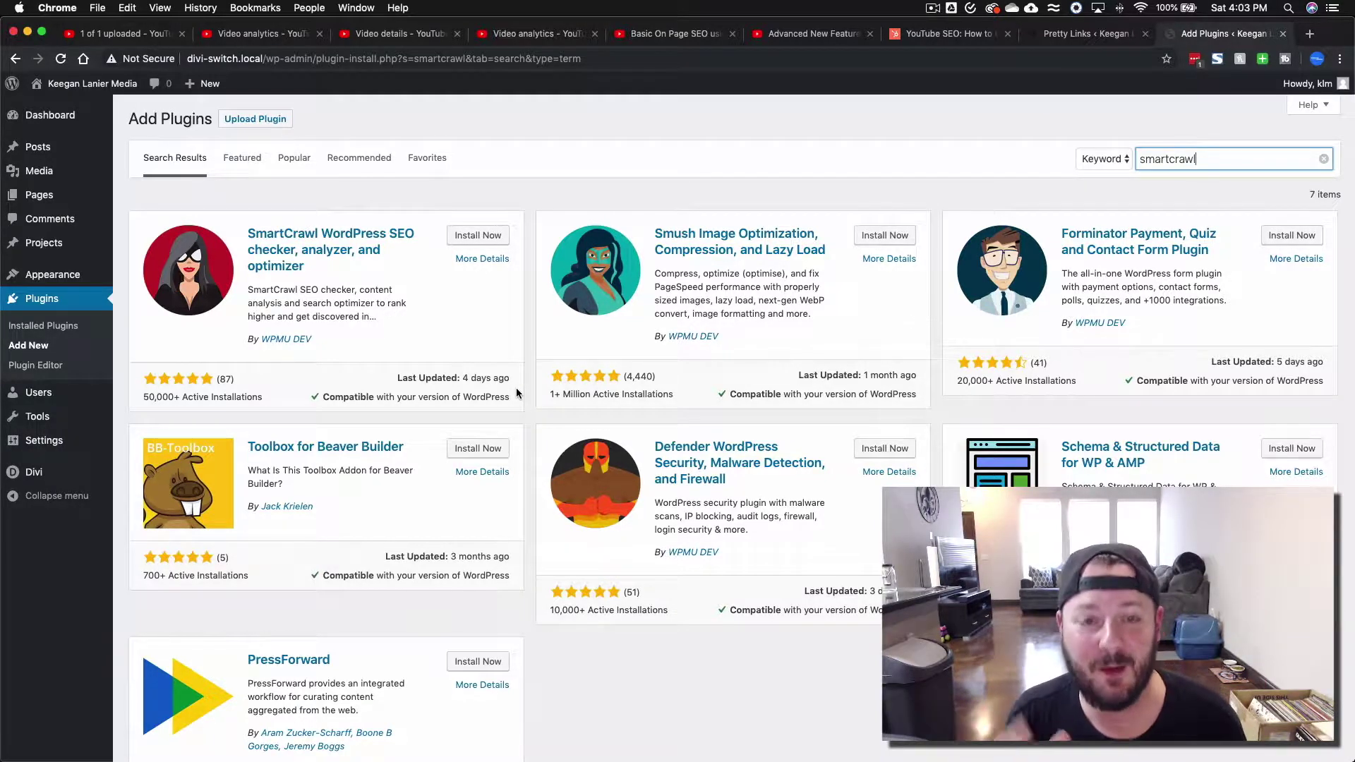
scroll(424, 166, down, 1)
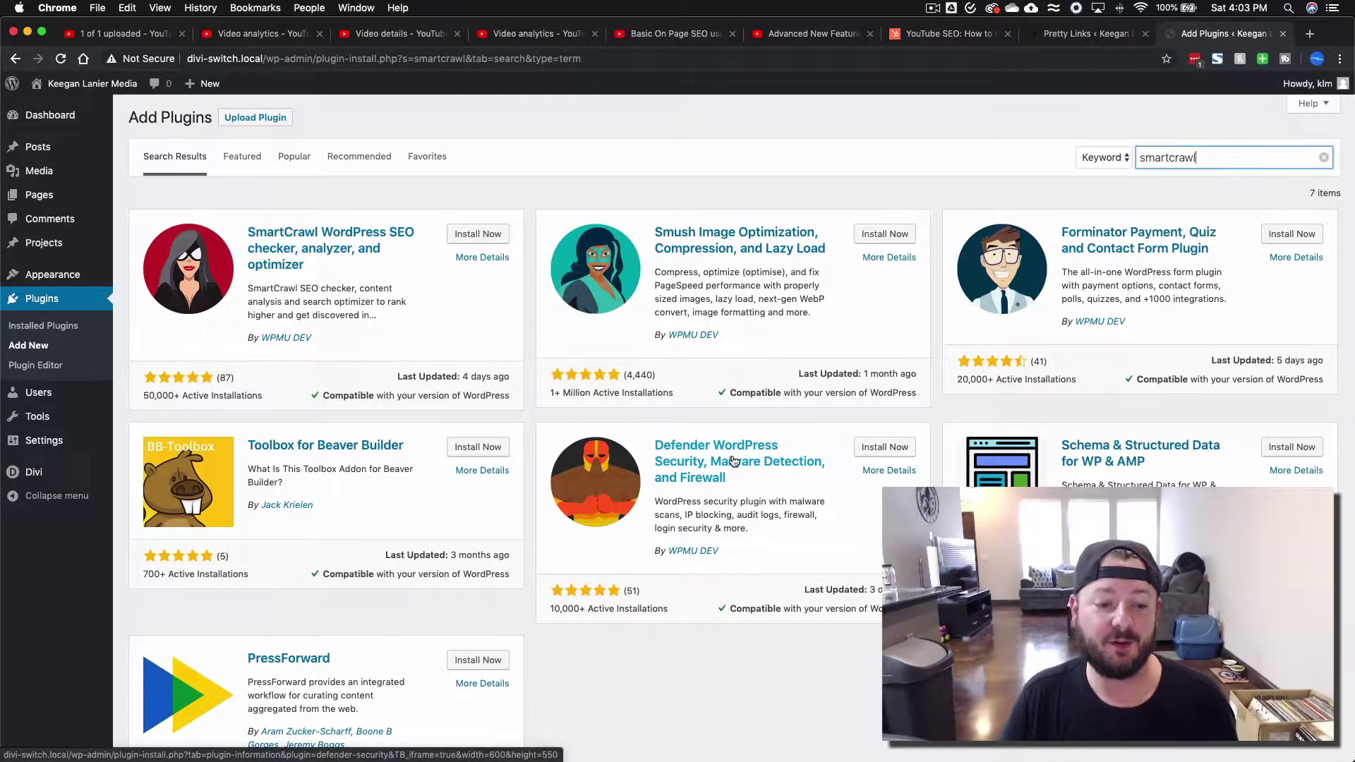
click(487, 234)
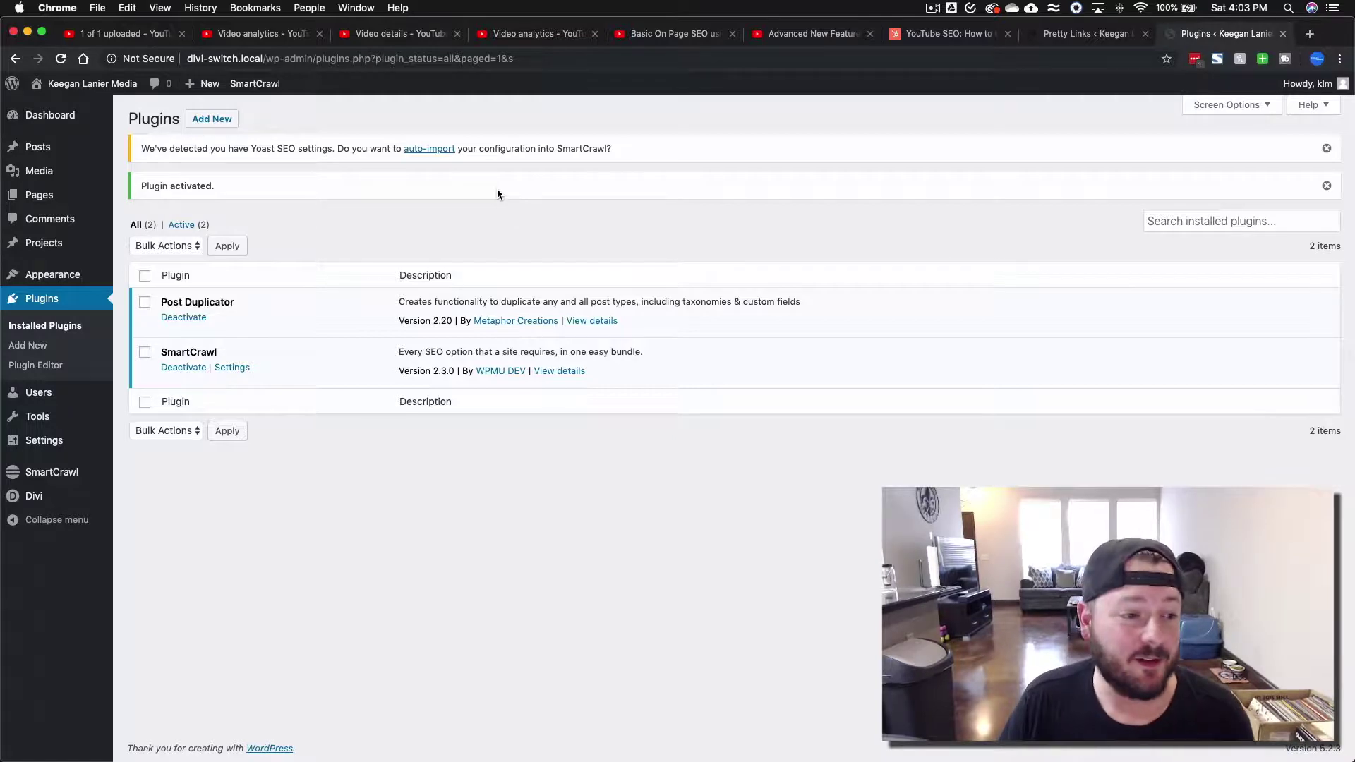
- Open SmartCrawl's dashboard, accept the recommended quick setup, and start the full SEO checkup
mouse_move(67, 475)
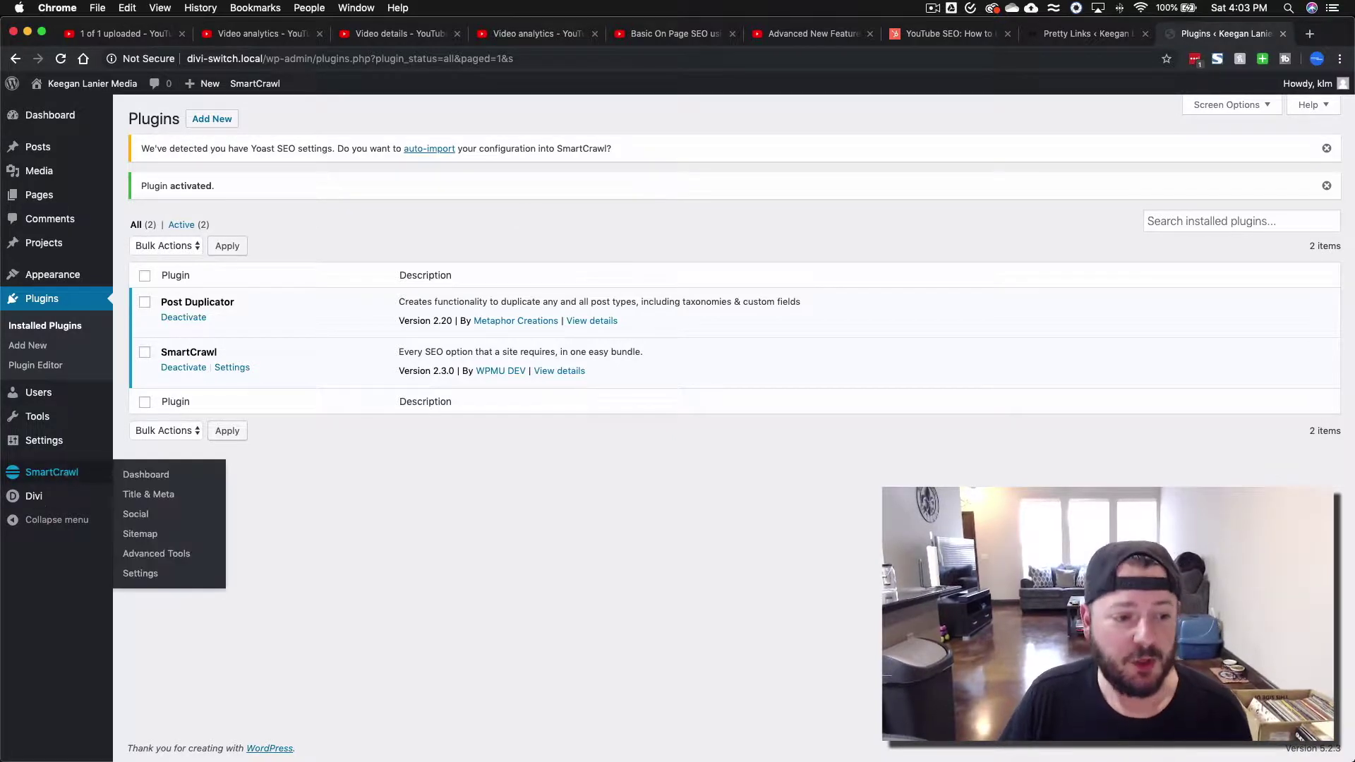
click(149, 477)
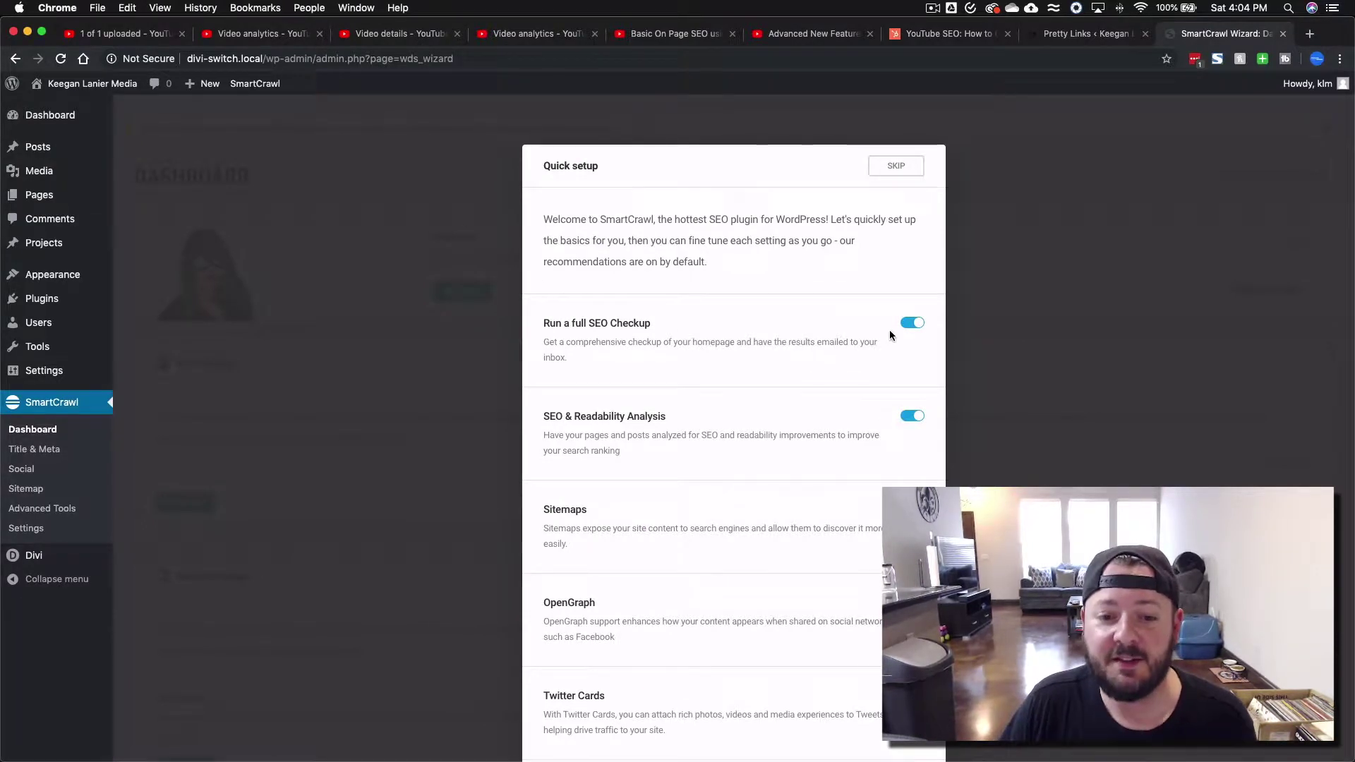
scroll(825, 367, down, 4)
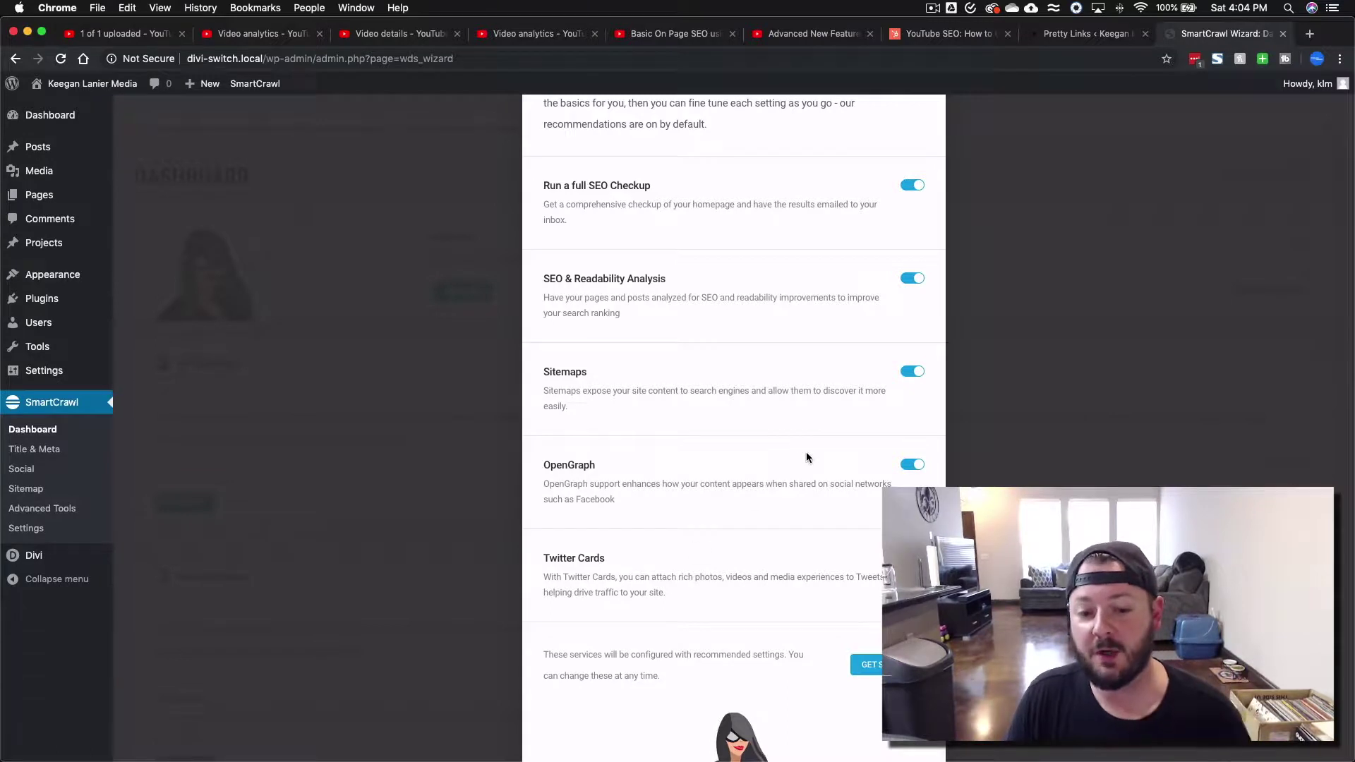
click(872, 668)
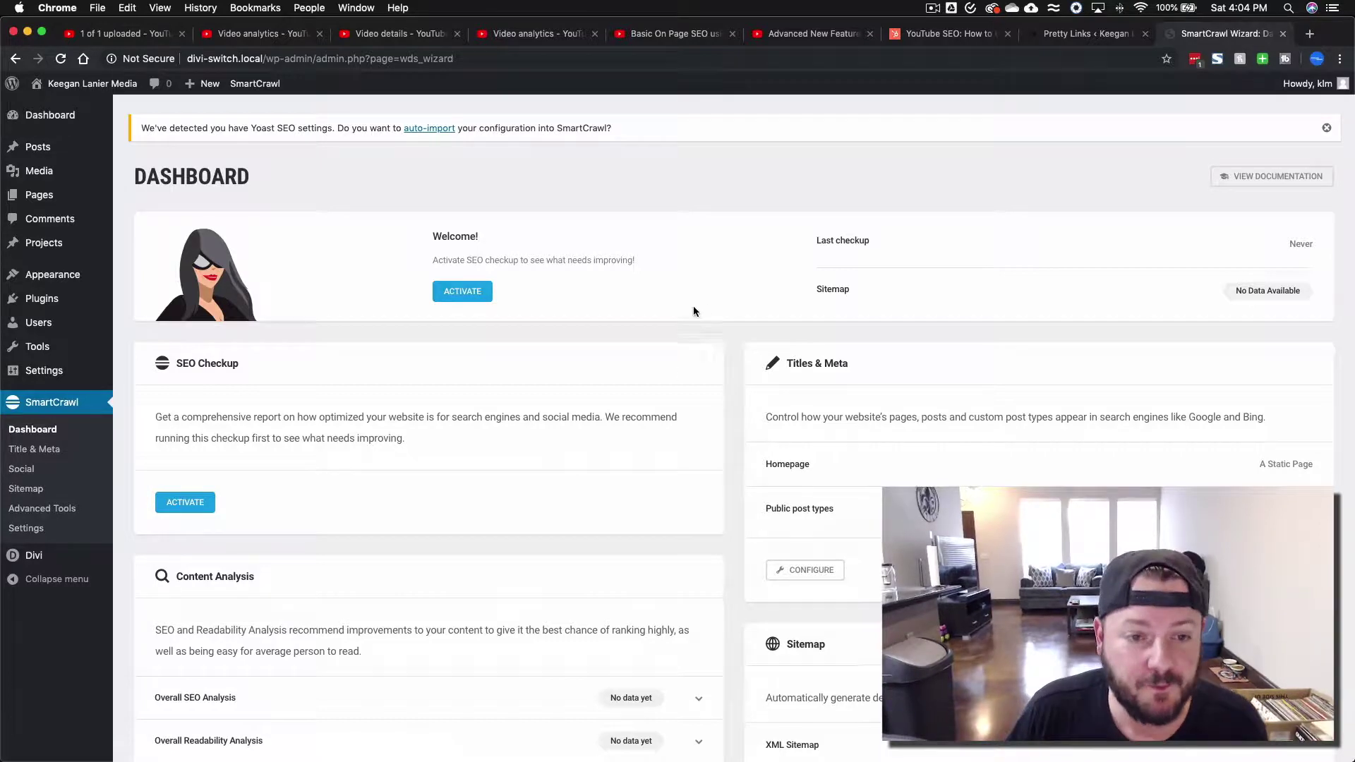
click(456, 292)
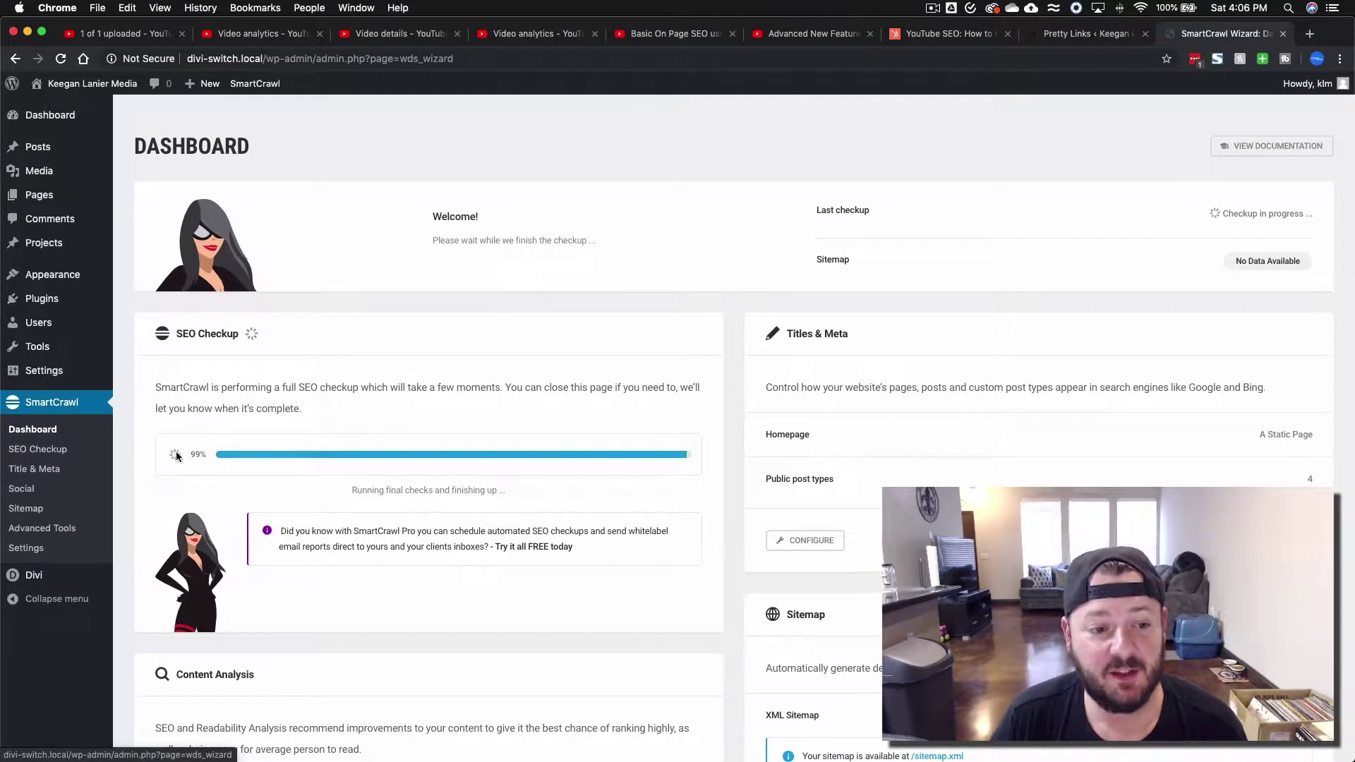
- Open the generated sitemap.xml listing the site's 6 URLs
scroll(717, 556, down, 3)
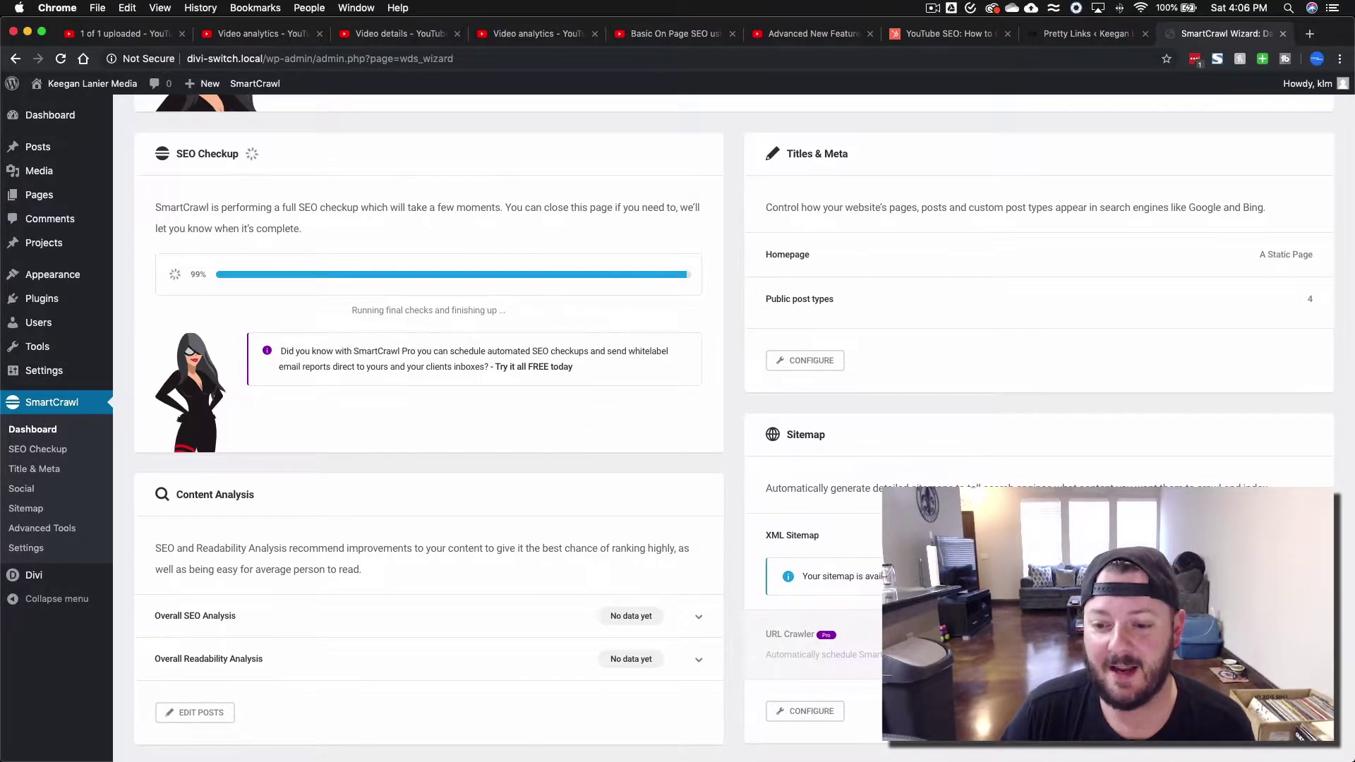
click(1003, 576)
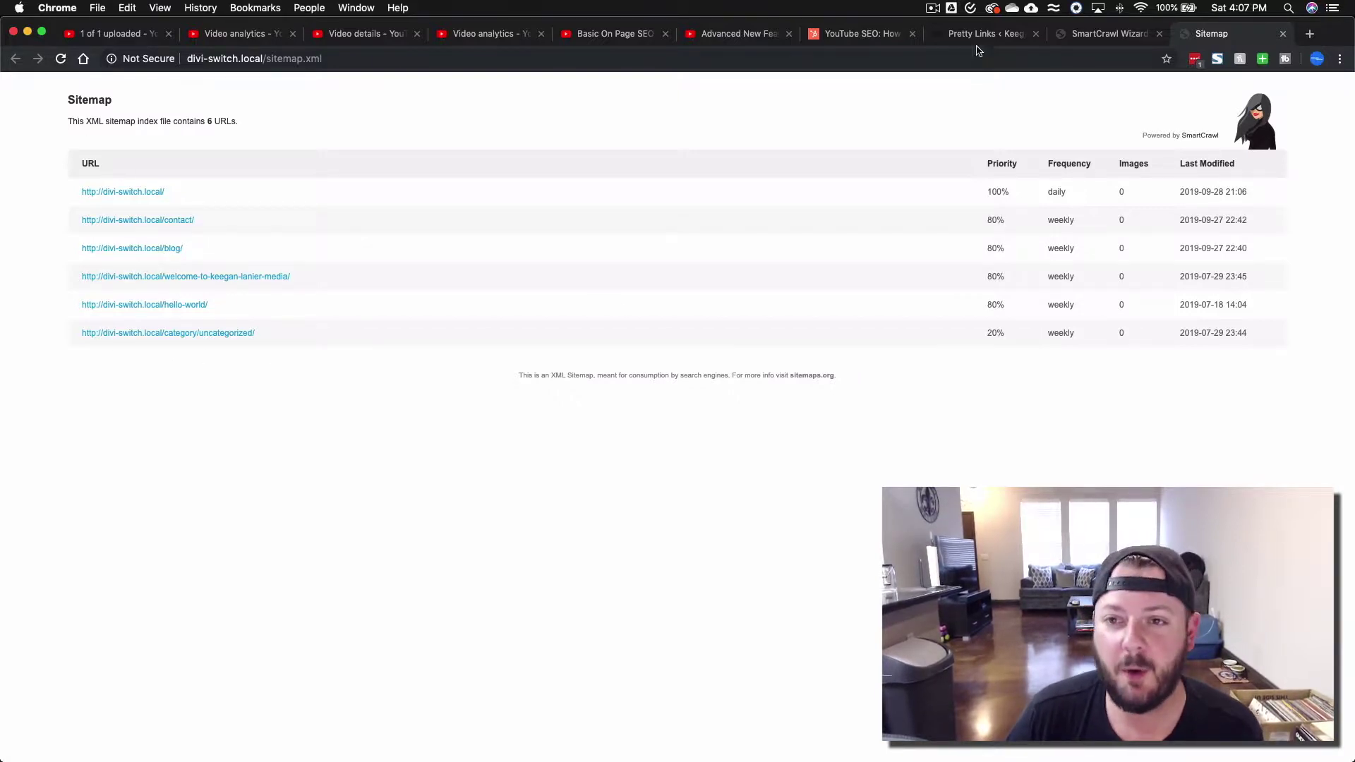
click(1283, 34)
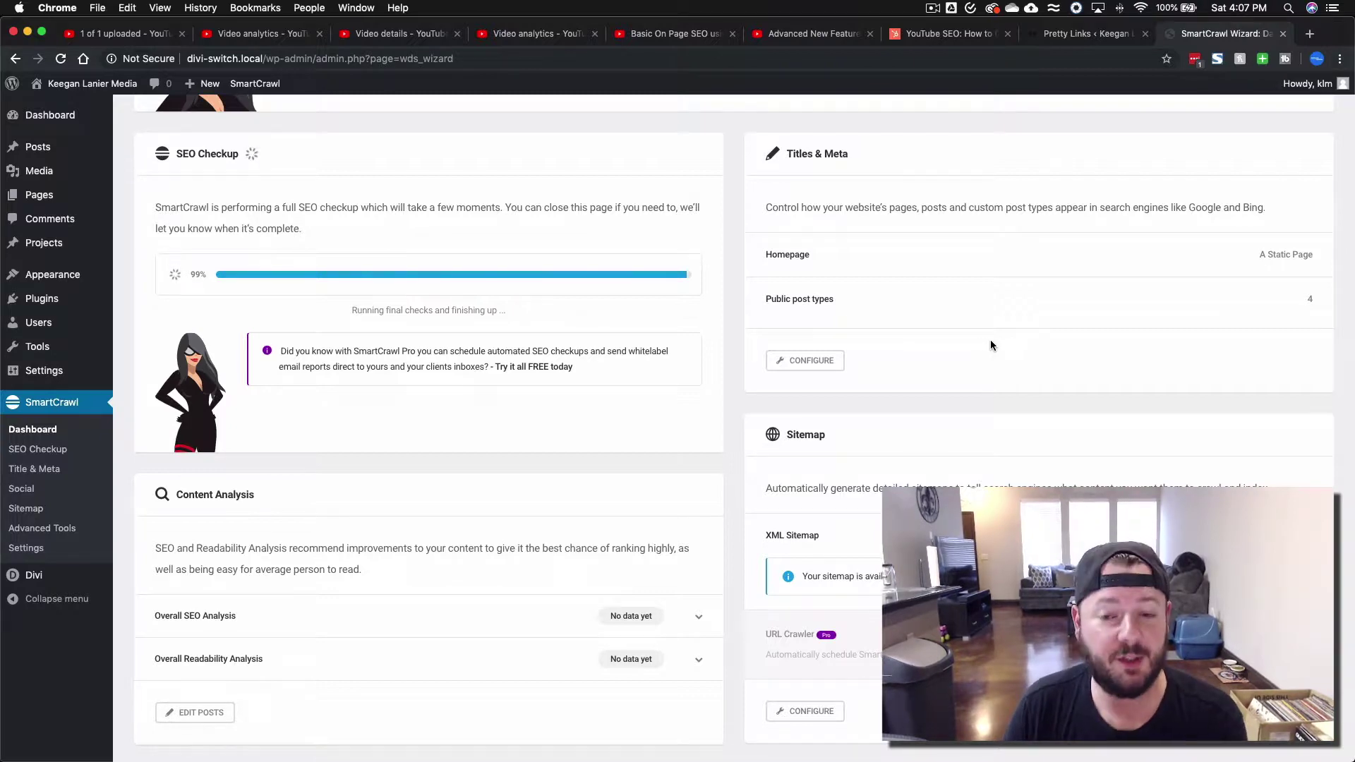
- Open SmartCrawl's Advanced Tools URL Redirection and start adding a new redirect
scroll(745, 343, up, 3)
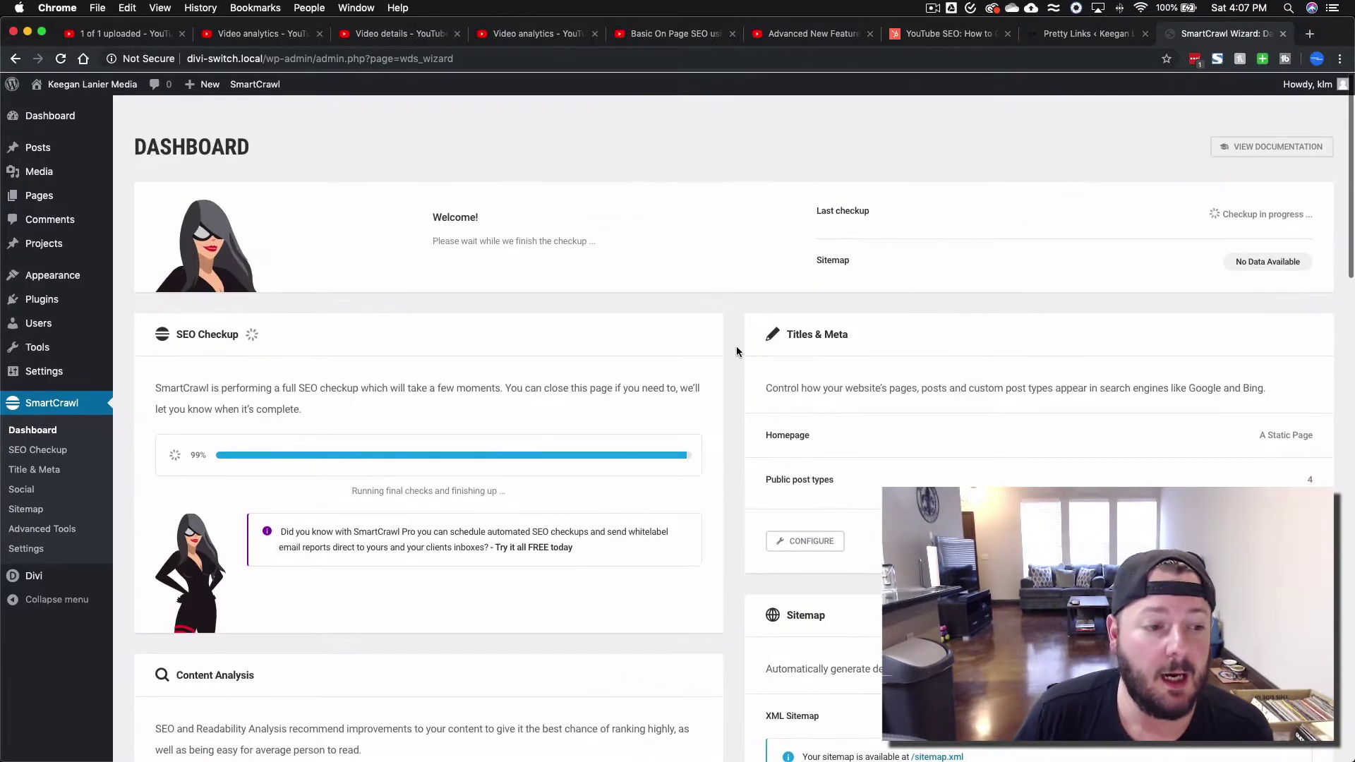
click(39, 535)
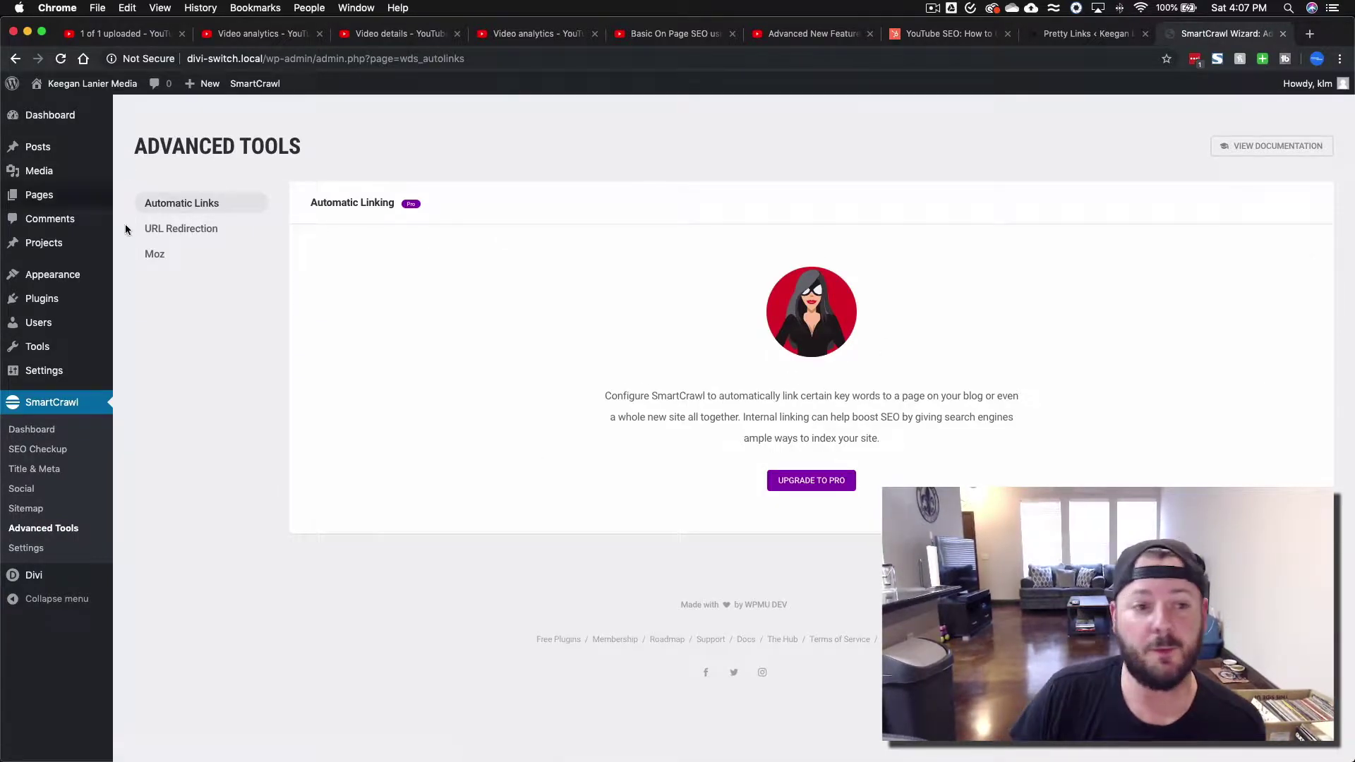
click(184, 231)
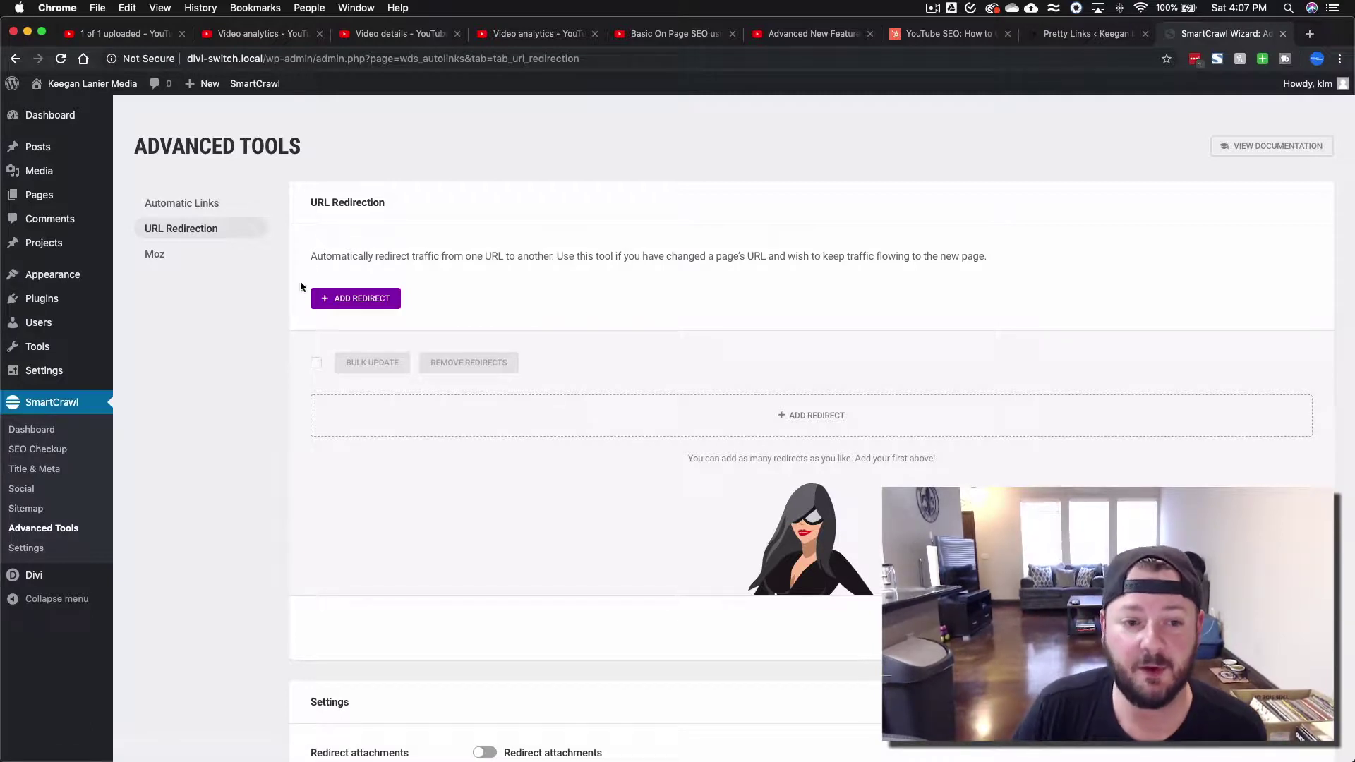
click(358, 302)
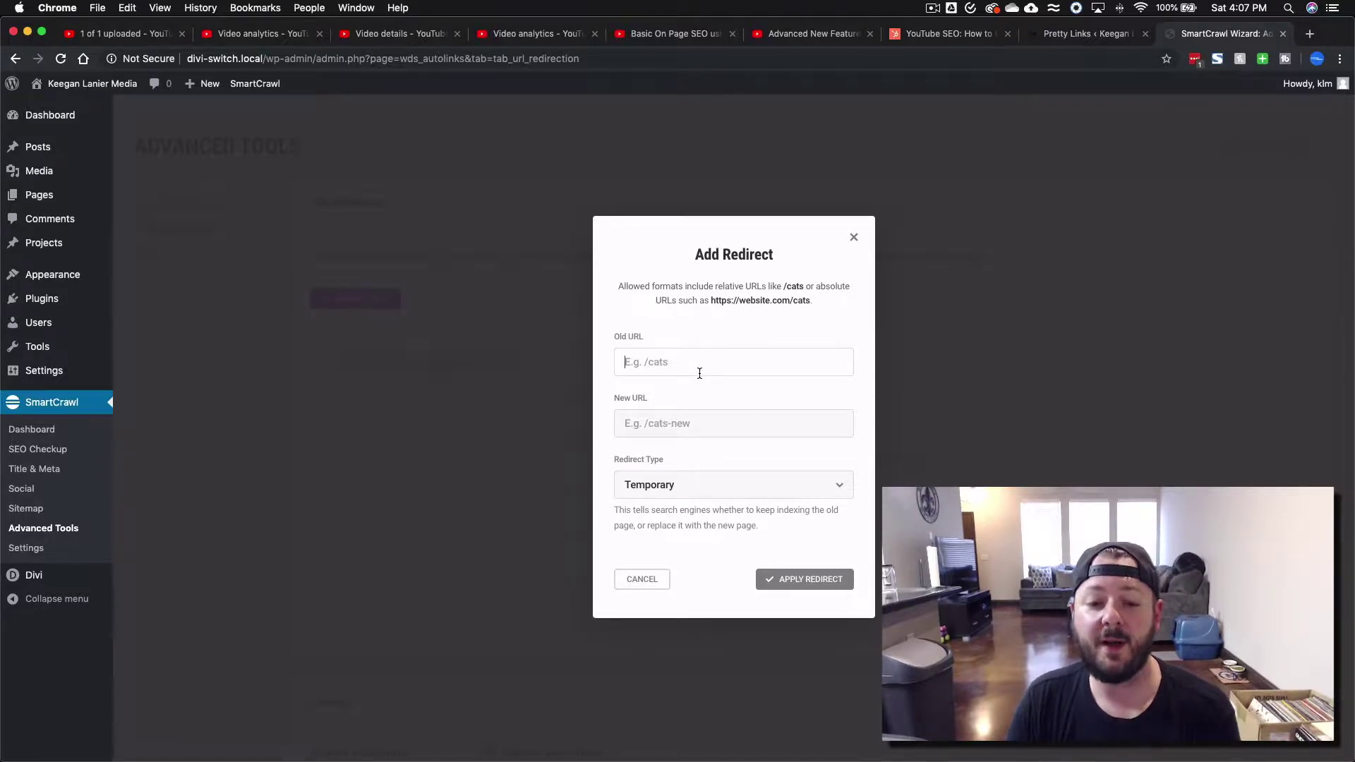
- Check the redirect types, cancel the redirect, and open Title & Meta post type settings
click(701, 484)
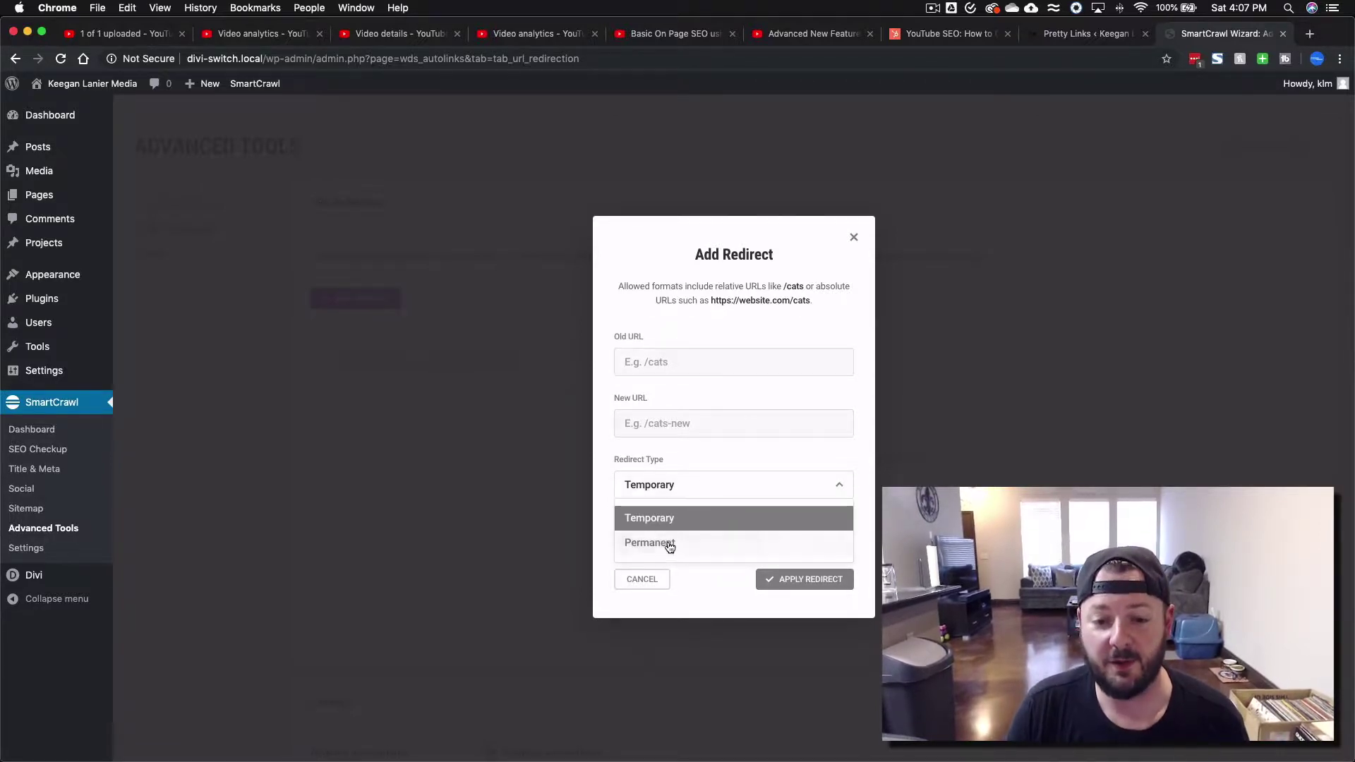
click(670, 578)
click(667, 583)
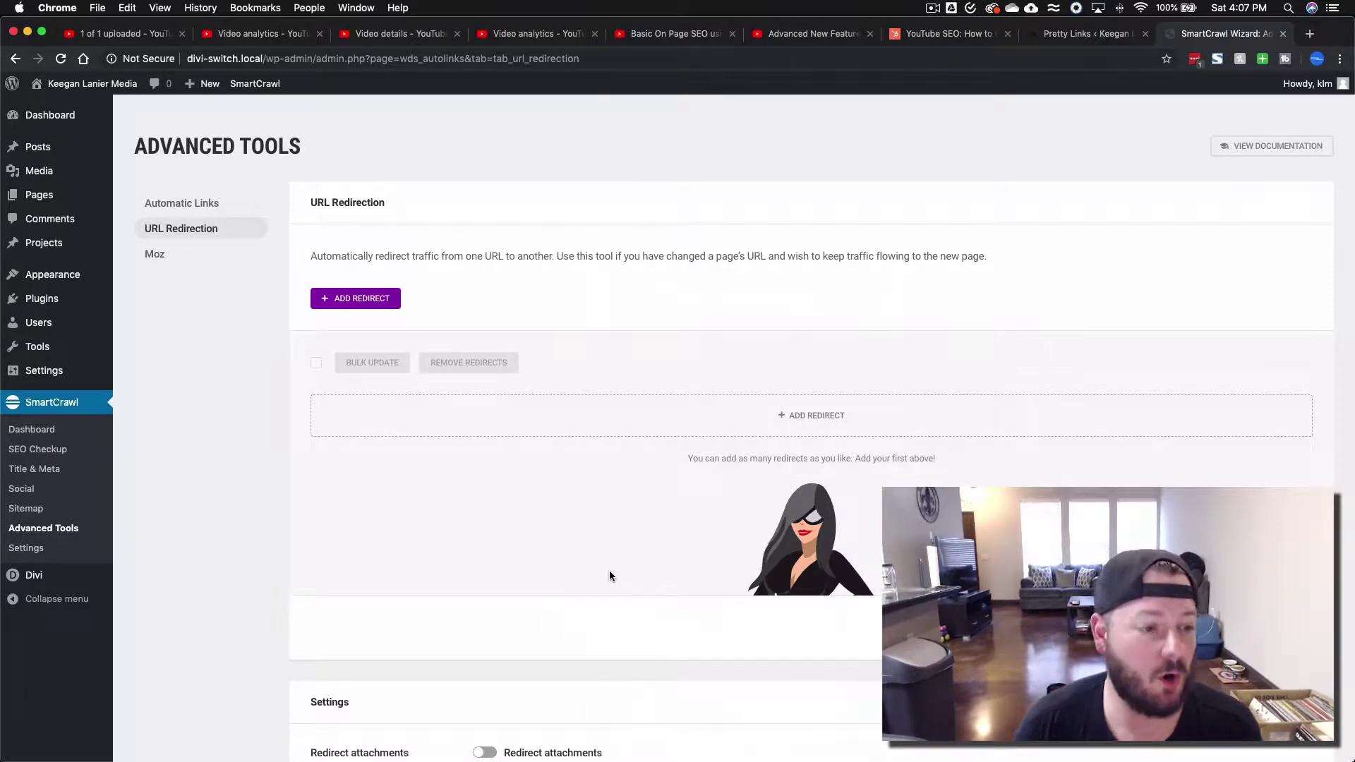
click(46, 470)
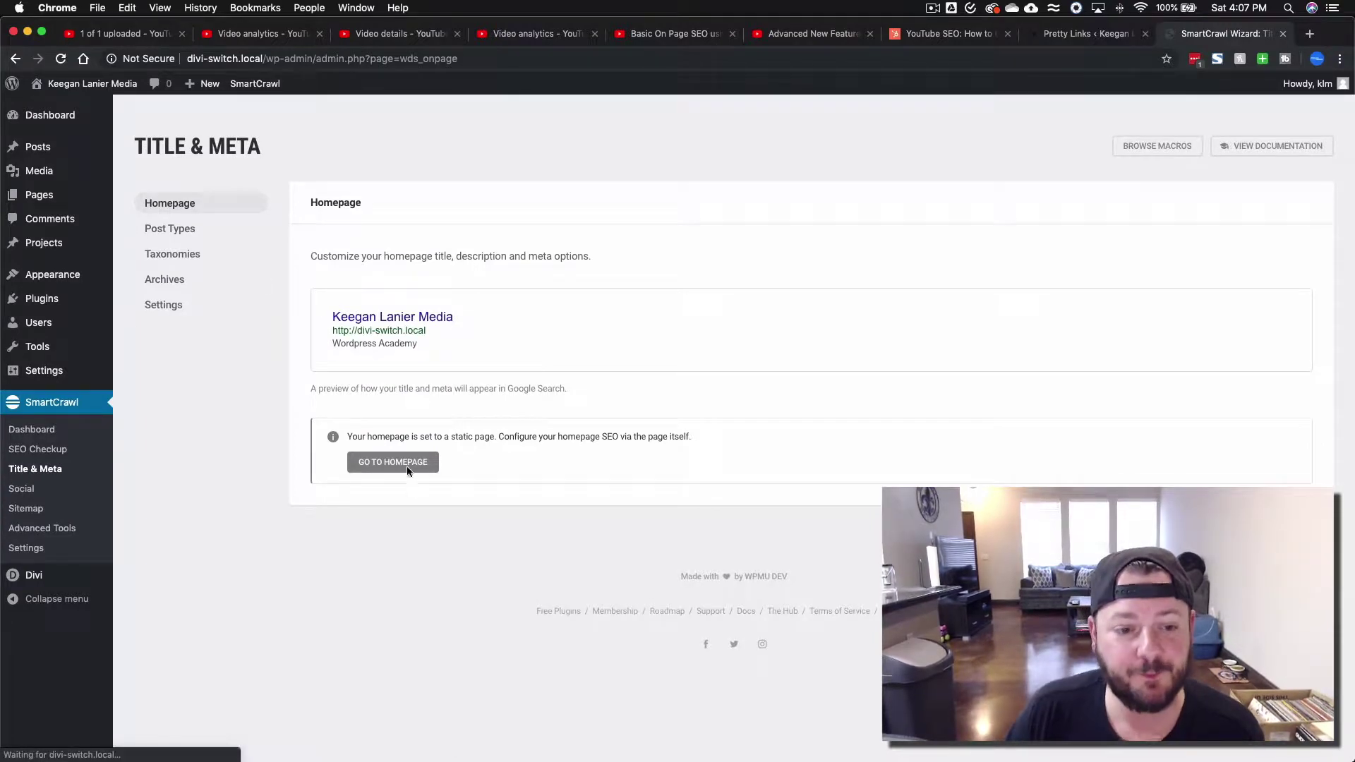
click(164, 229)
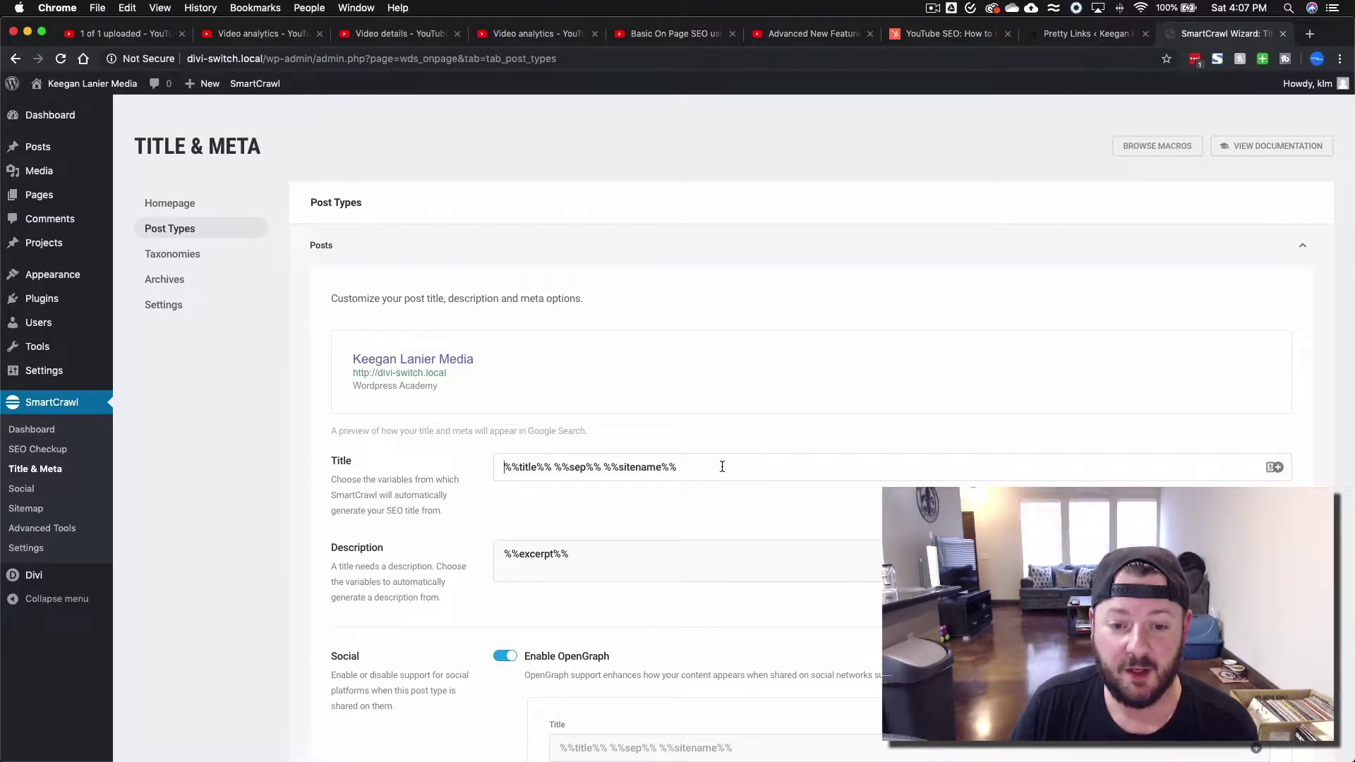
- Browse the post title variables and expand the Posts title and meta options
click(1278, 468)
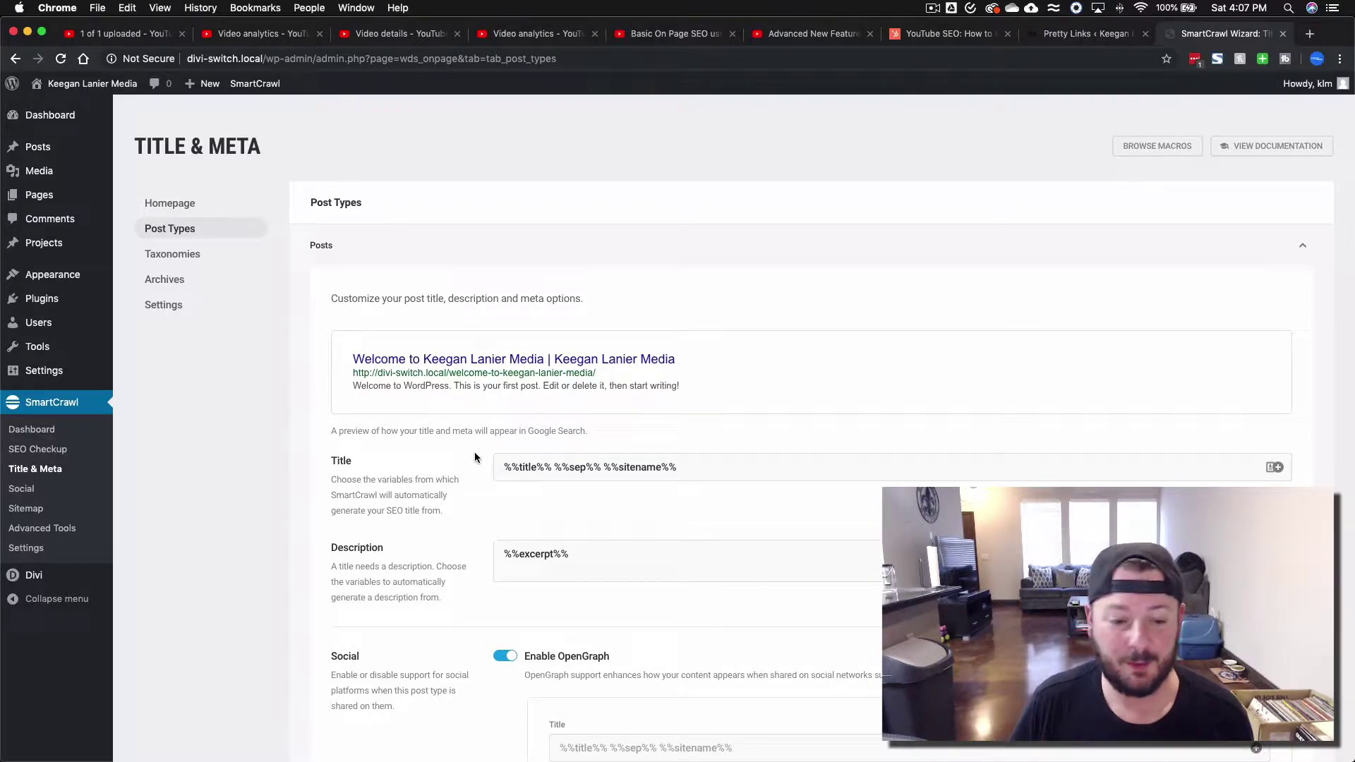
scroll(474, 456, down, 8)
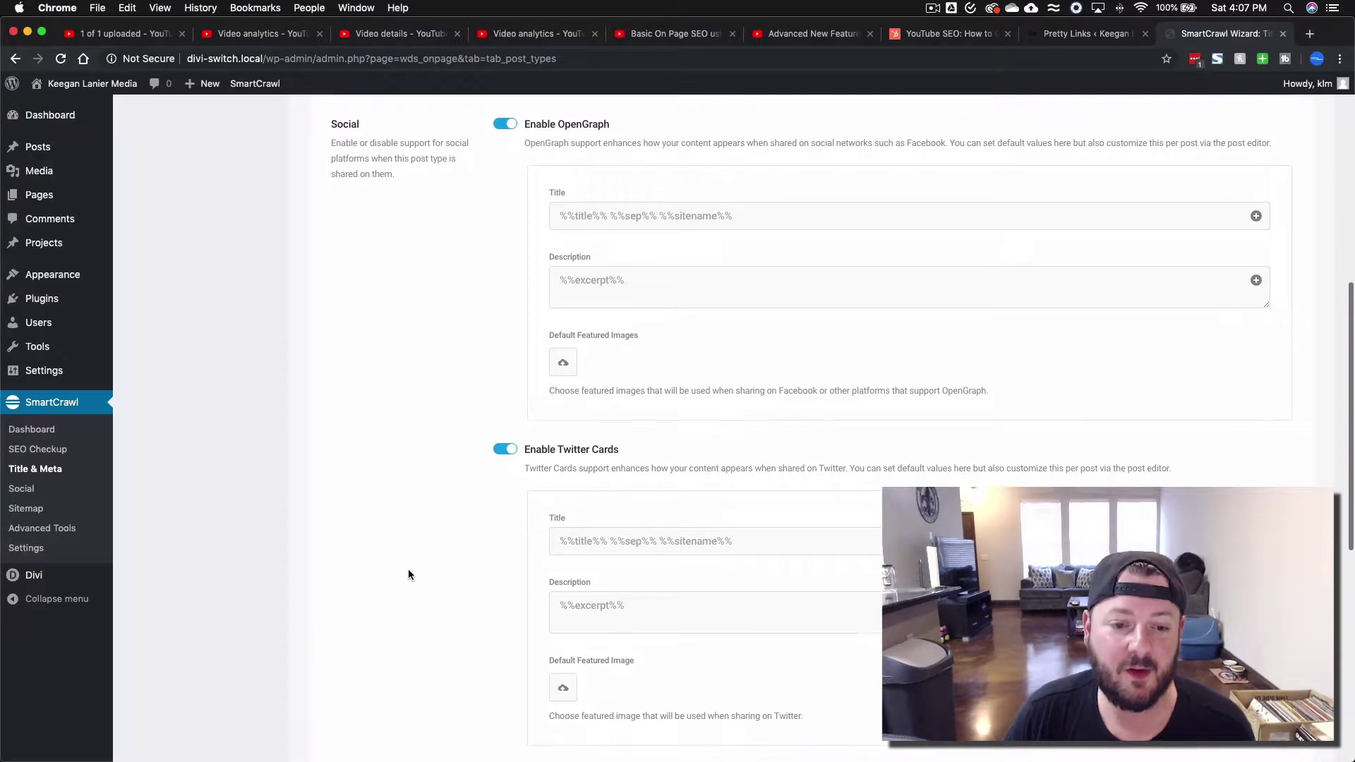
scroll(408, 569, down, 7)
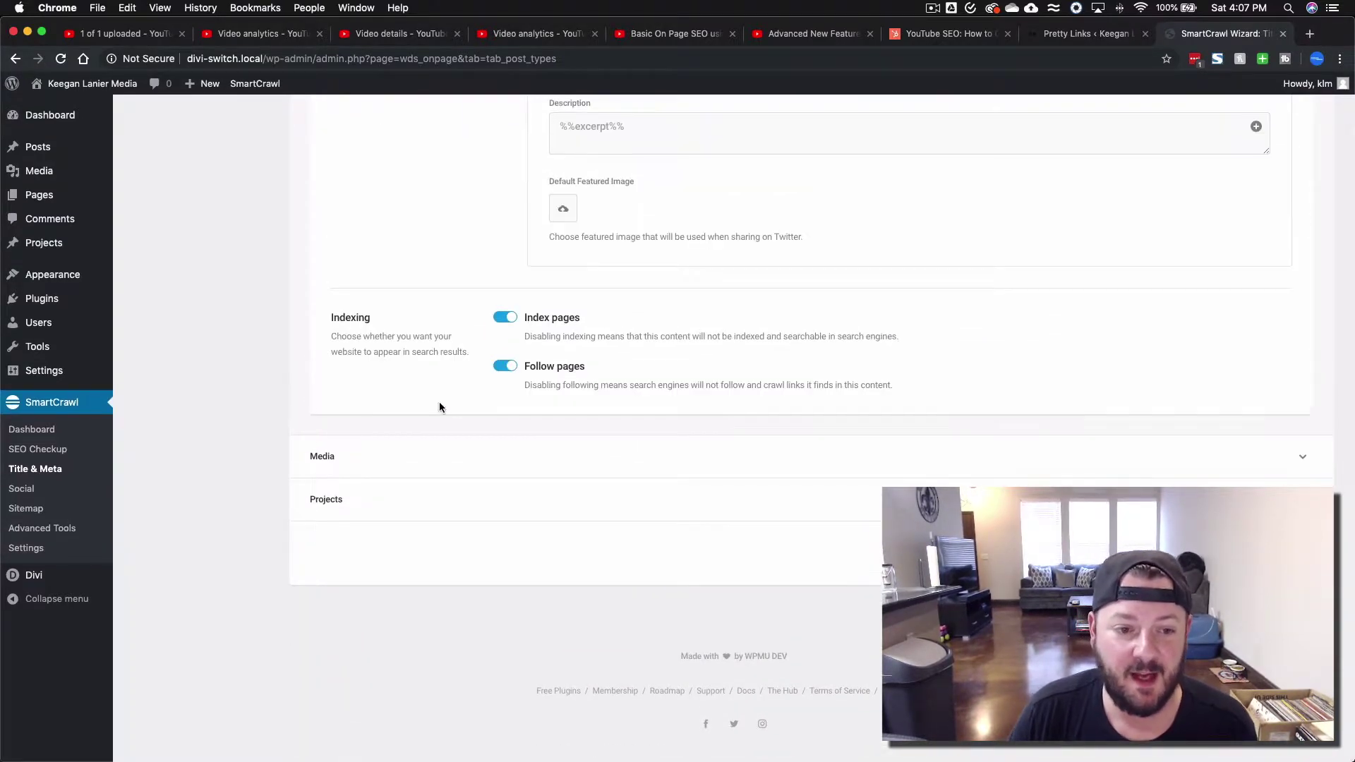
scroll(409, 353, up, 15)
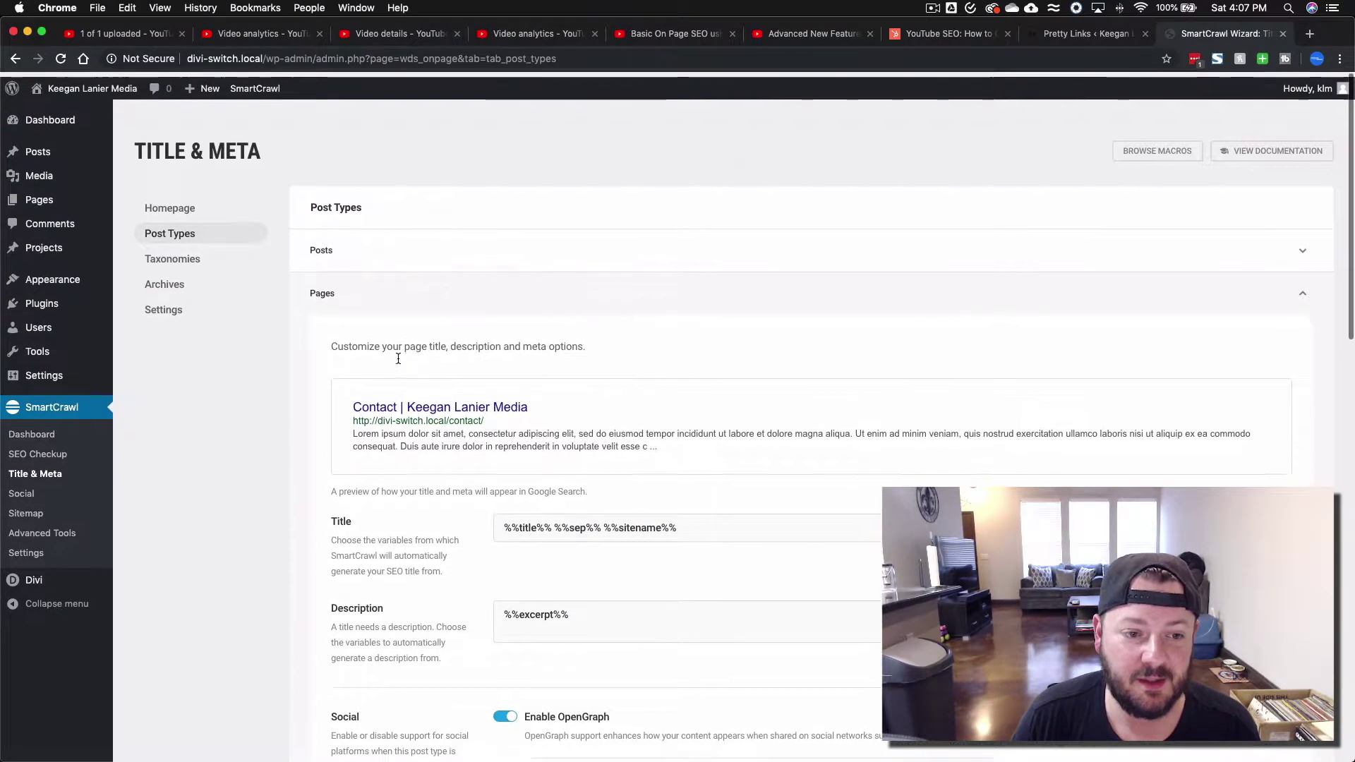
click(368, 252)
scroll(394, 430, down, 12)
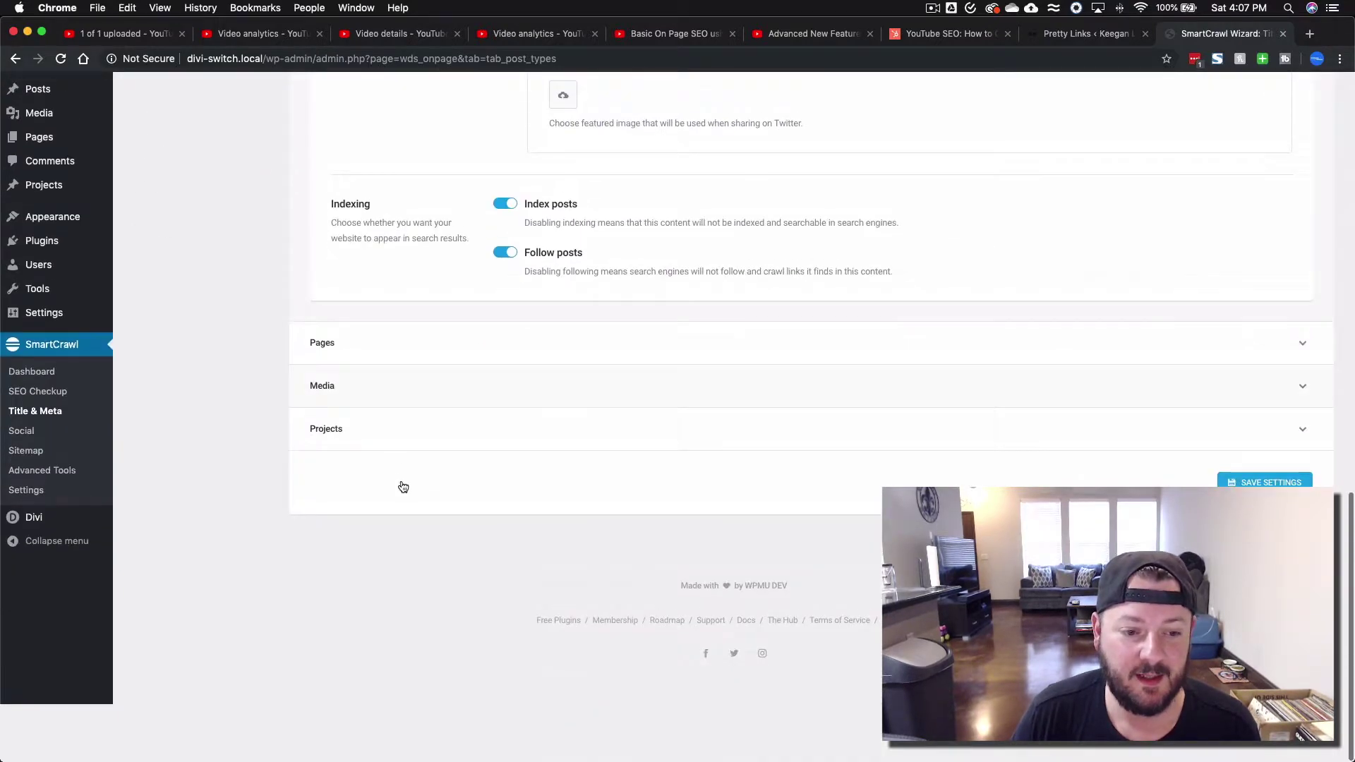
scroll(391, 371, up, 12)
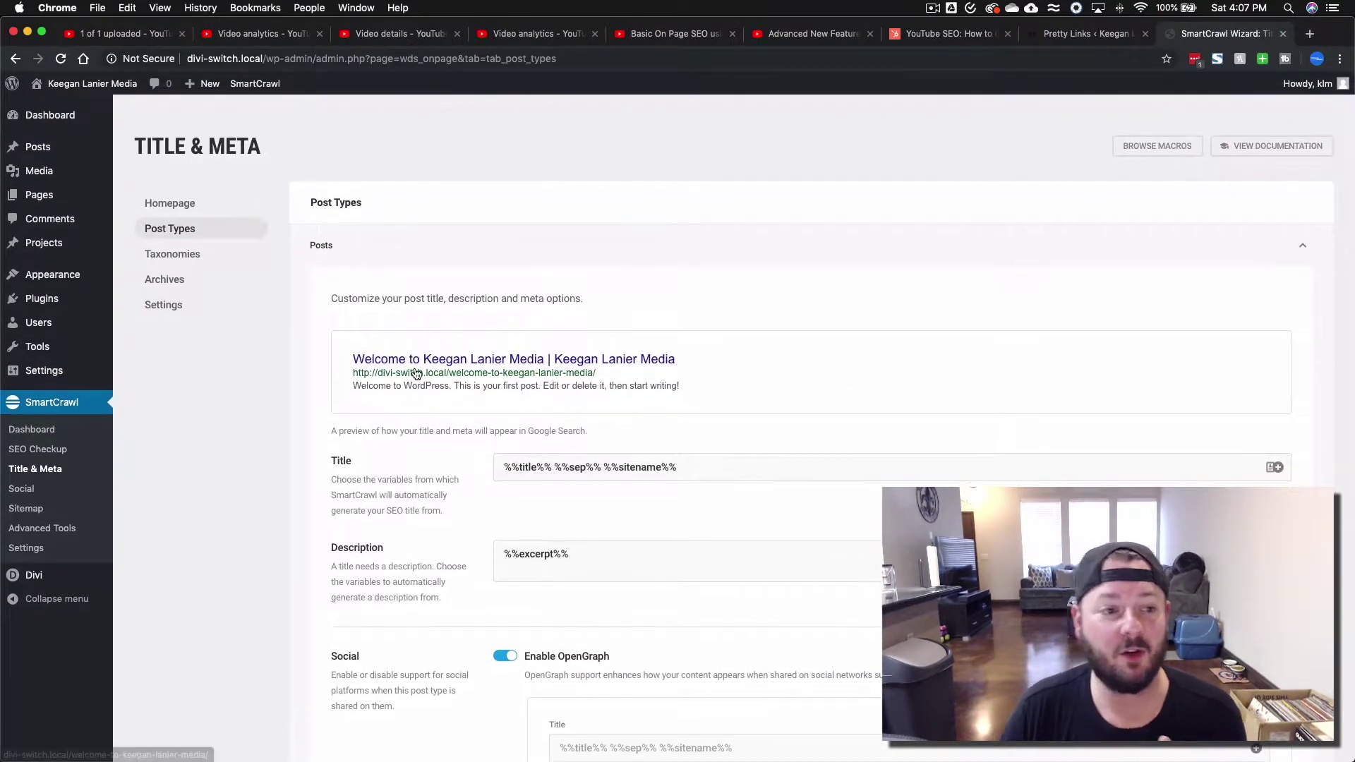
- Review the Archives and separator Settings tabs, then go to the SmartCrawl dashboard and All Pages list
click(164, 280)
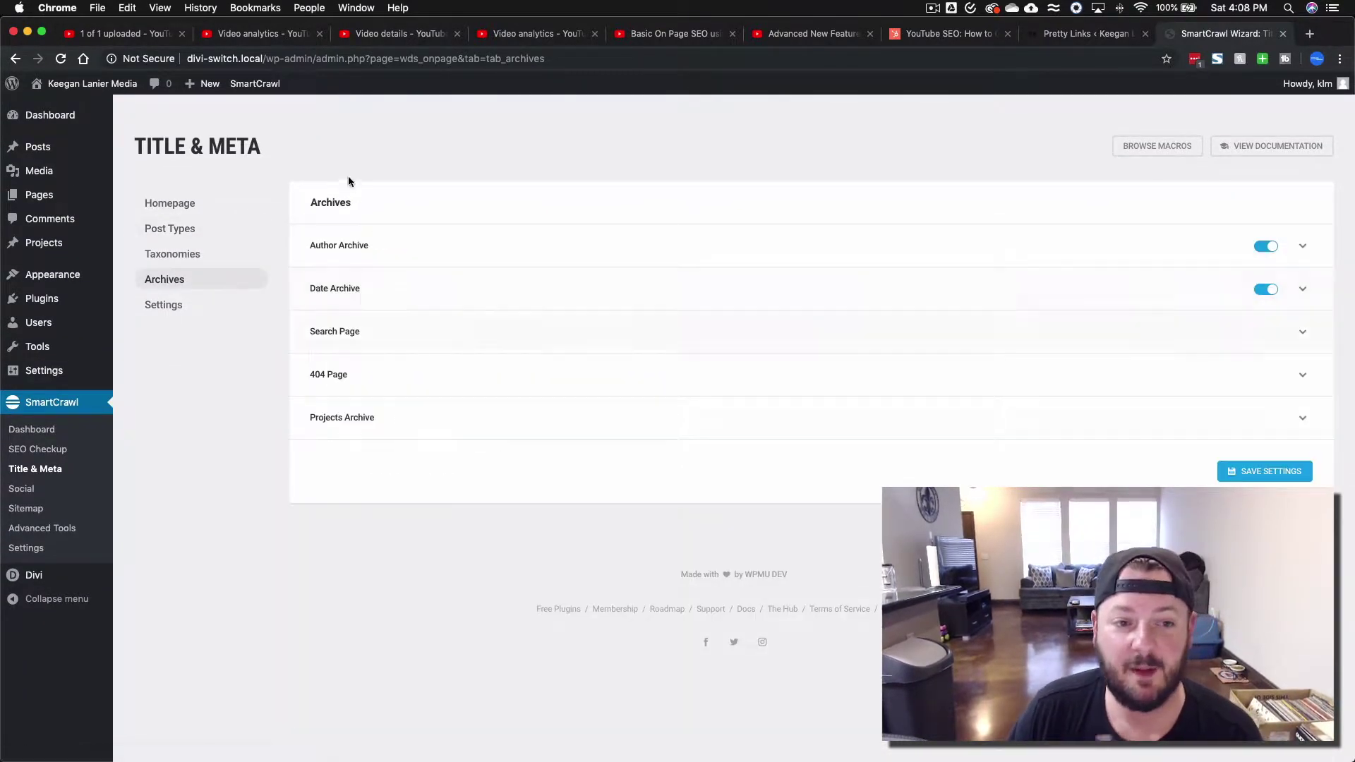
click(163, 305)
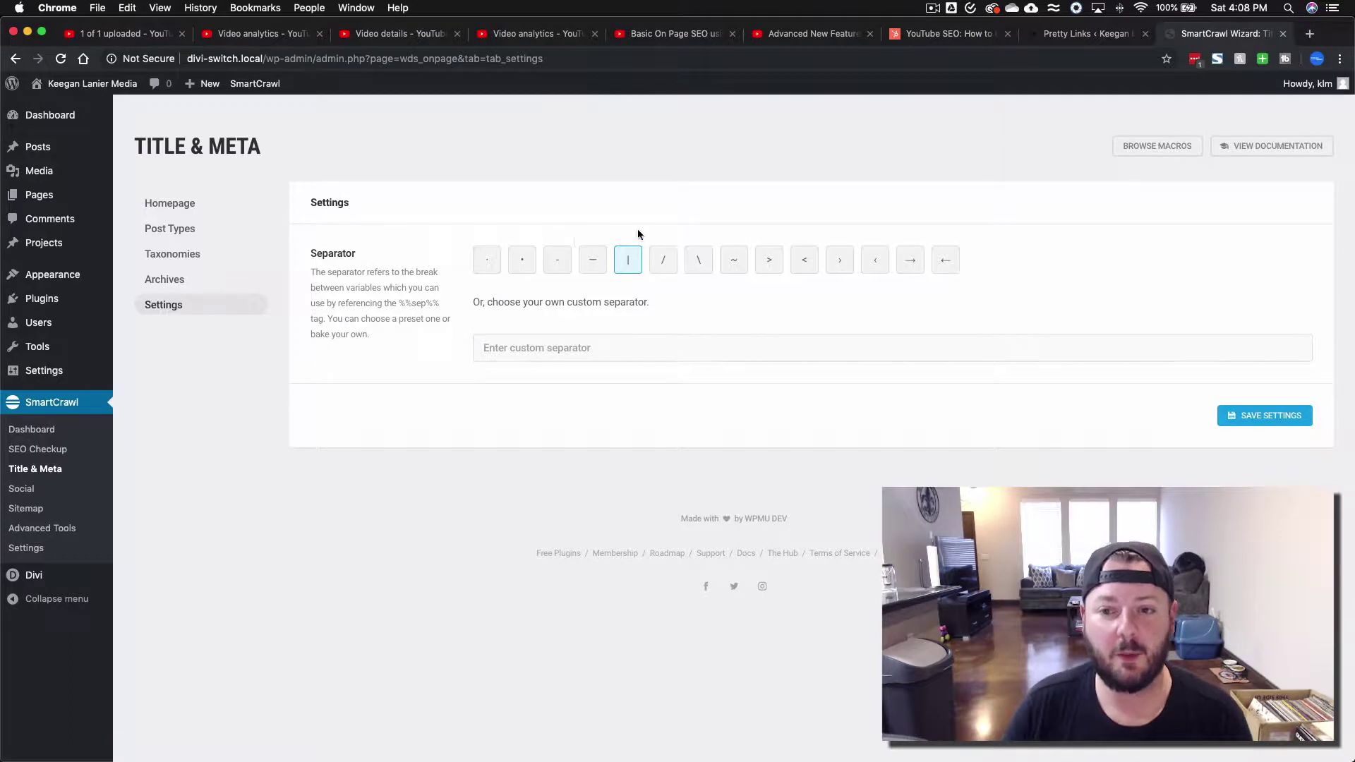
click(28, 437)
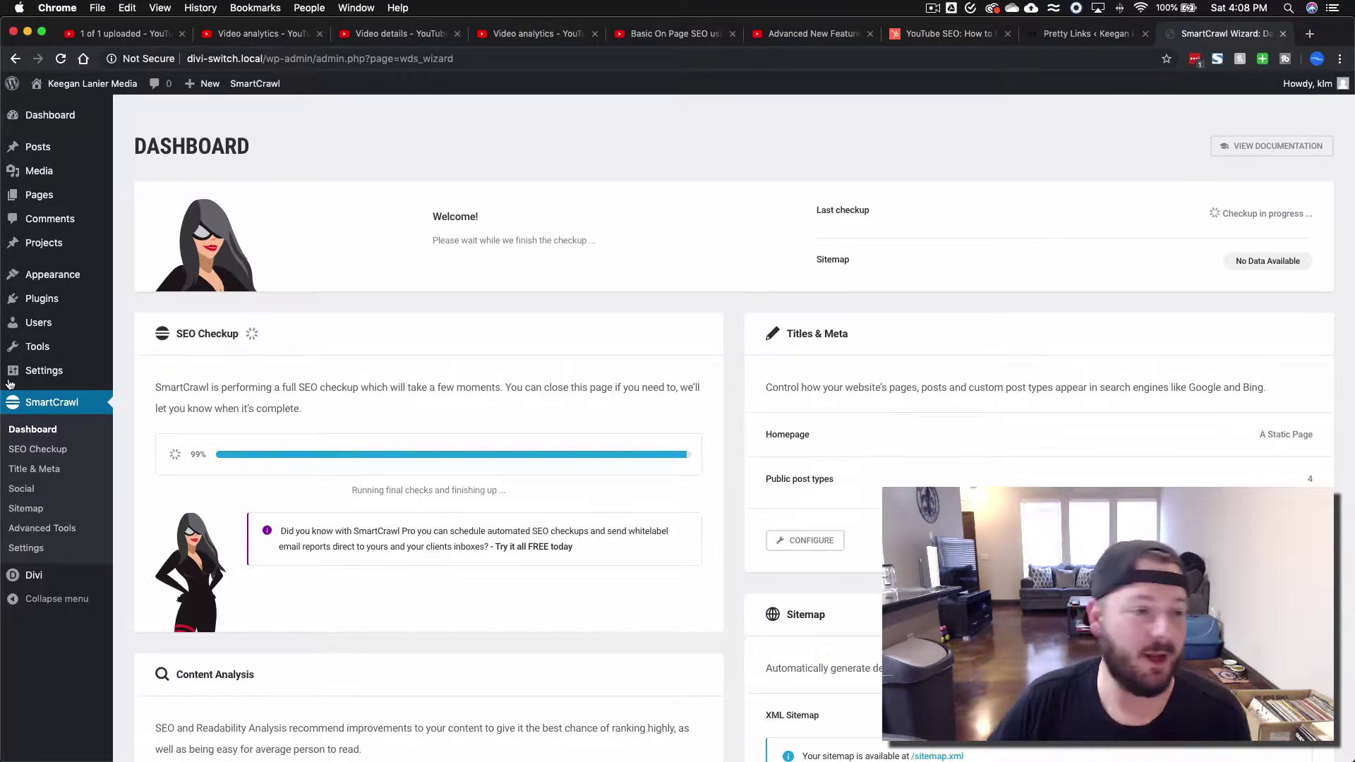
click(57, 203)
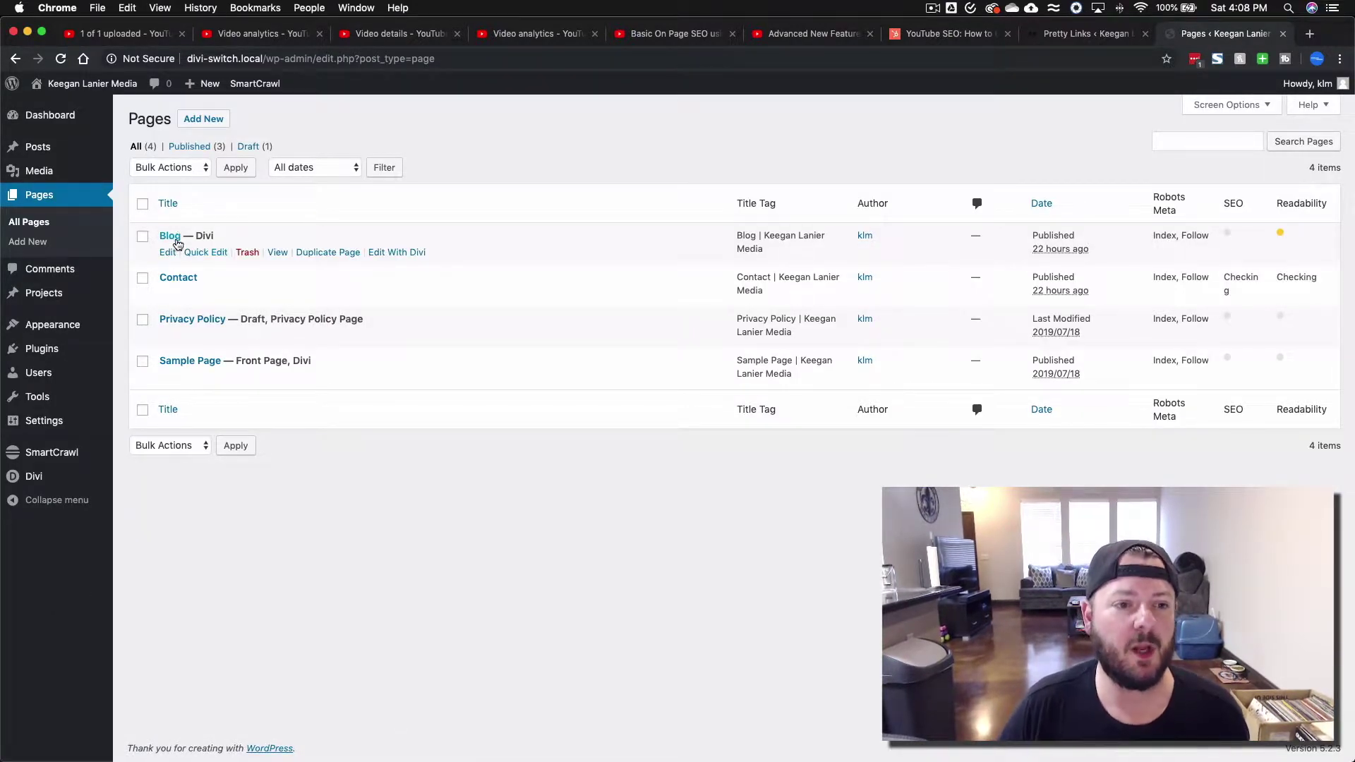
- Edit the Blog page and scroll down to its SmartCrawl panel
click(167, 254)
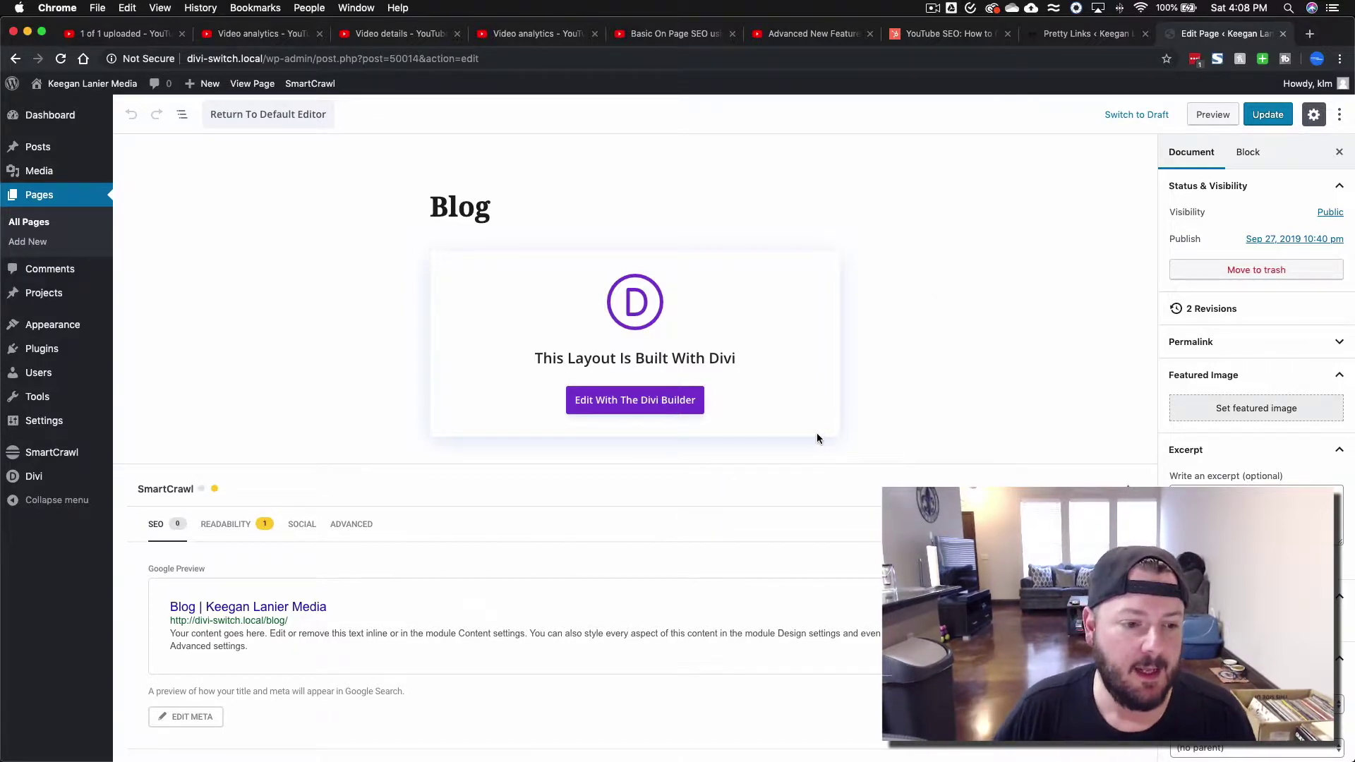
scroll(817, 437, down, 3)
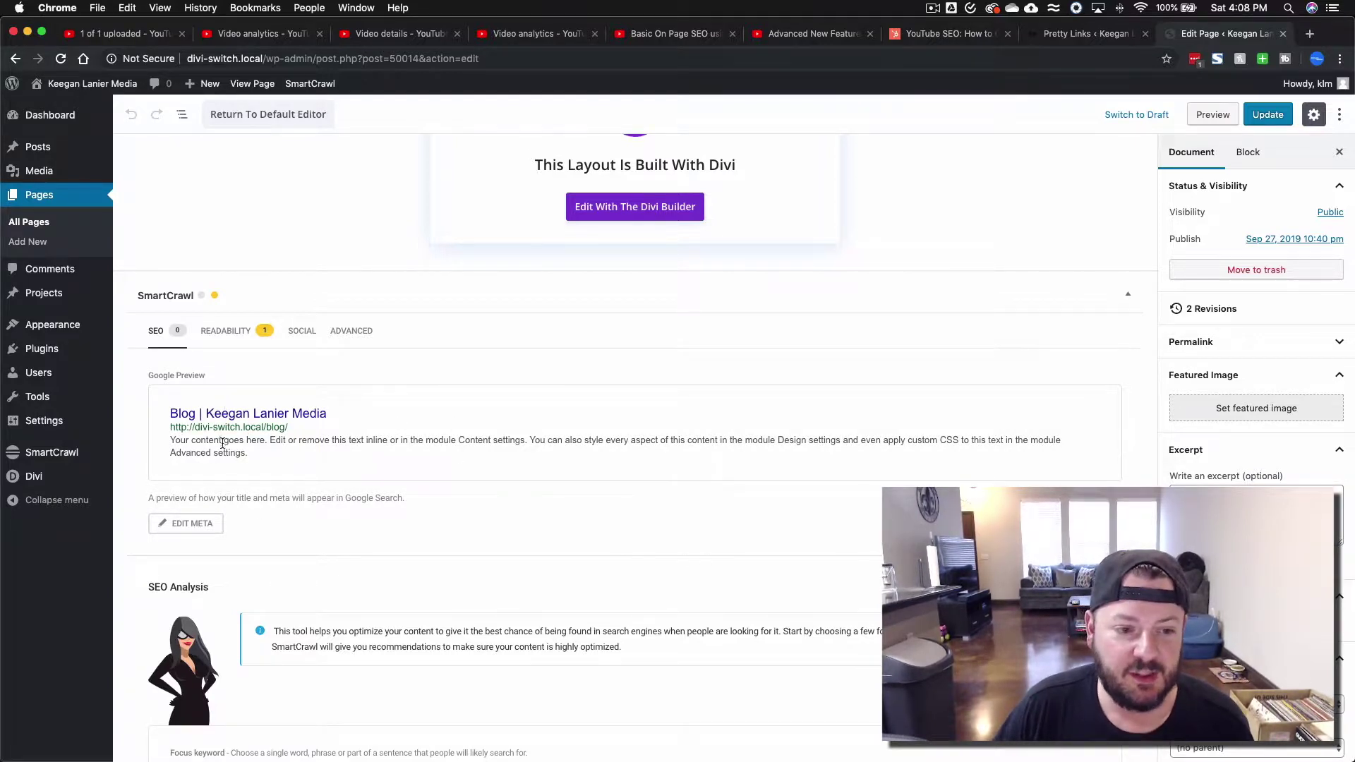
- Expand the Blog page's meta editor, try the SEO Title and Keywords fields, then scroll to SEO Analysis
click(197, 526)
scroll(282, 494, down, 3)
click(235, 411)
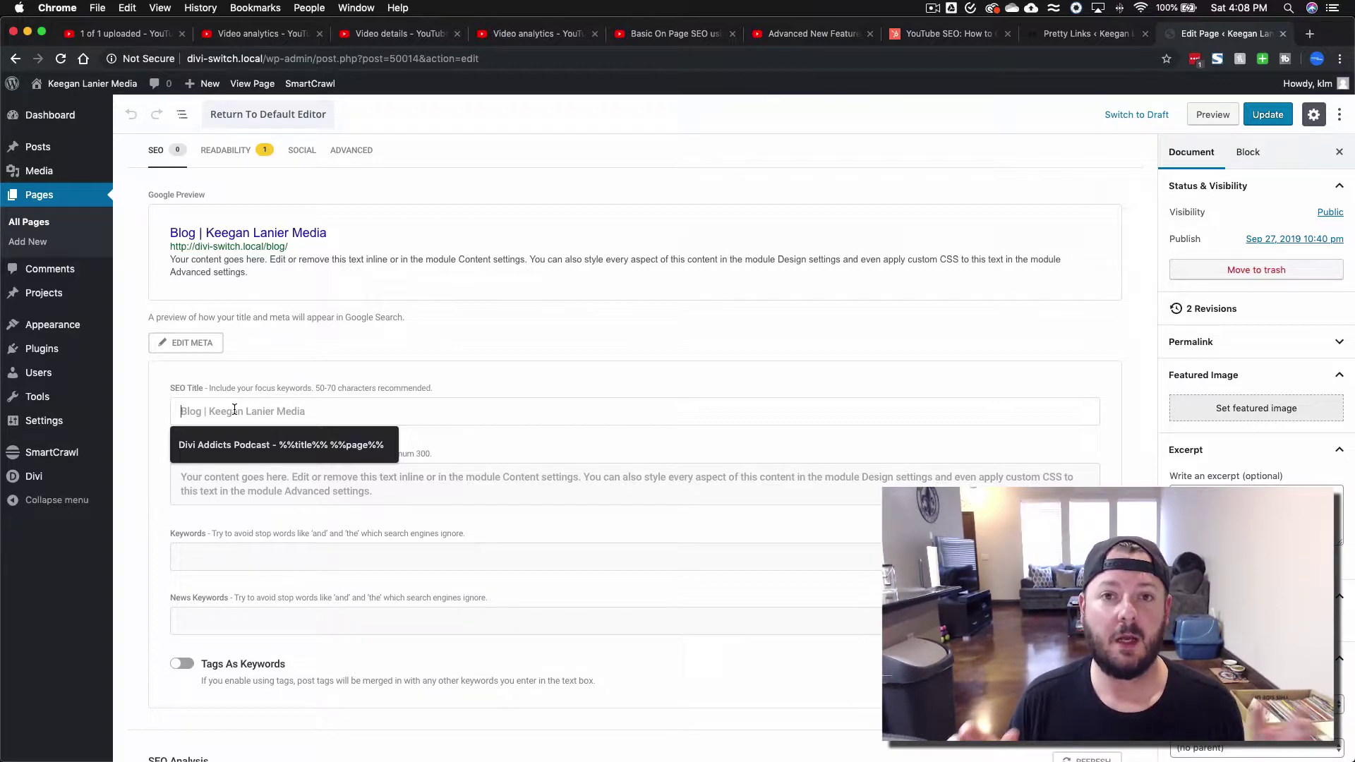
scroll(186, 529, down, 1)
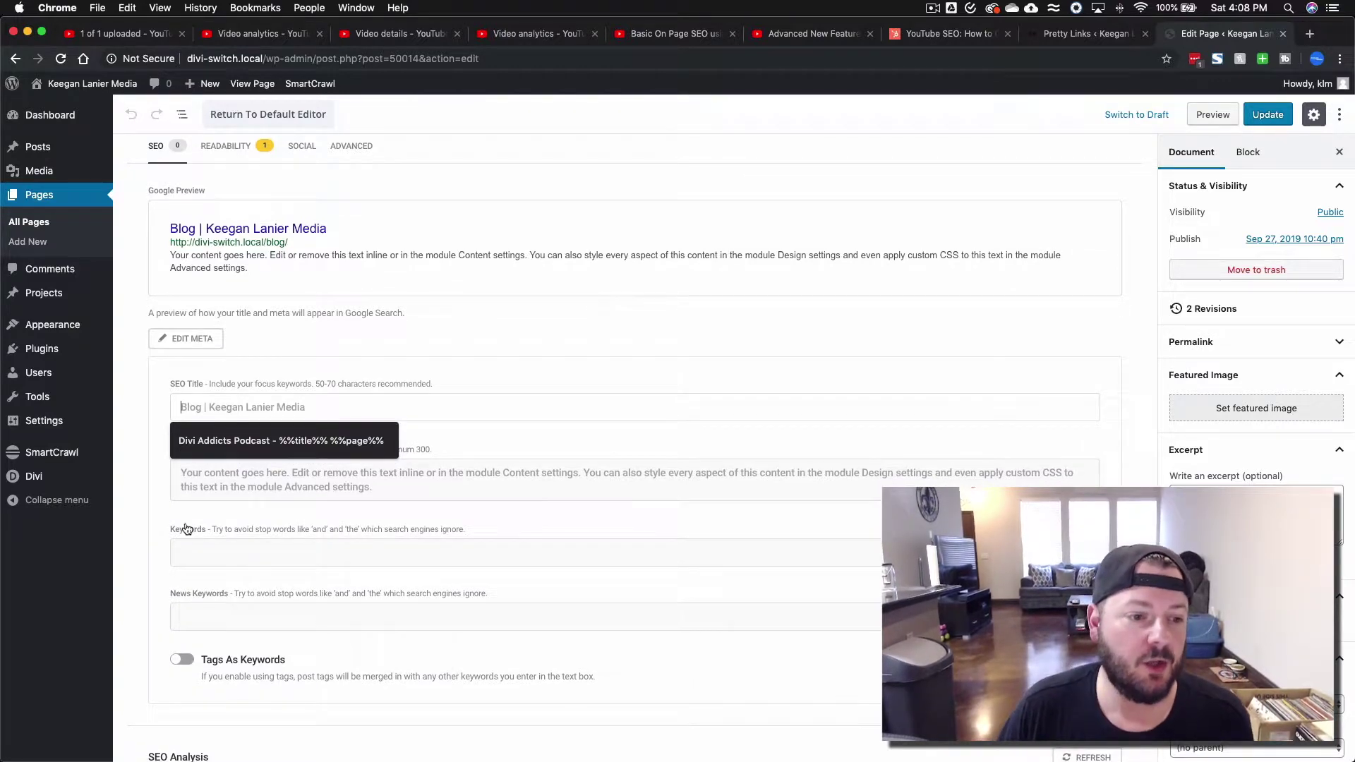
click(267, 475)
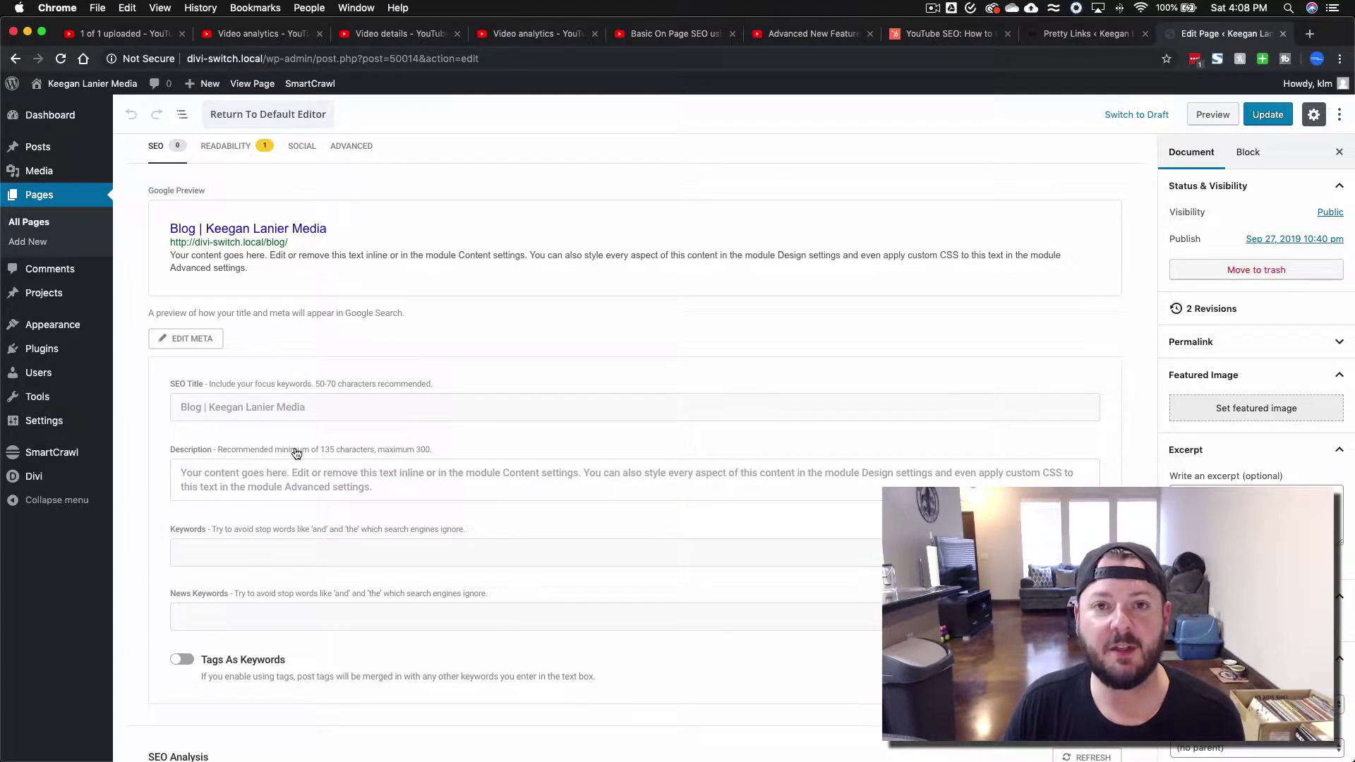
click(247, 552)
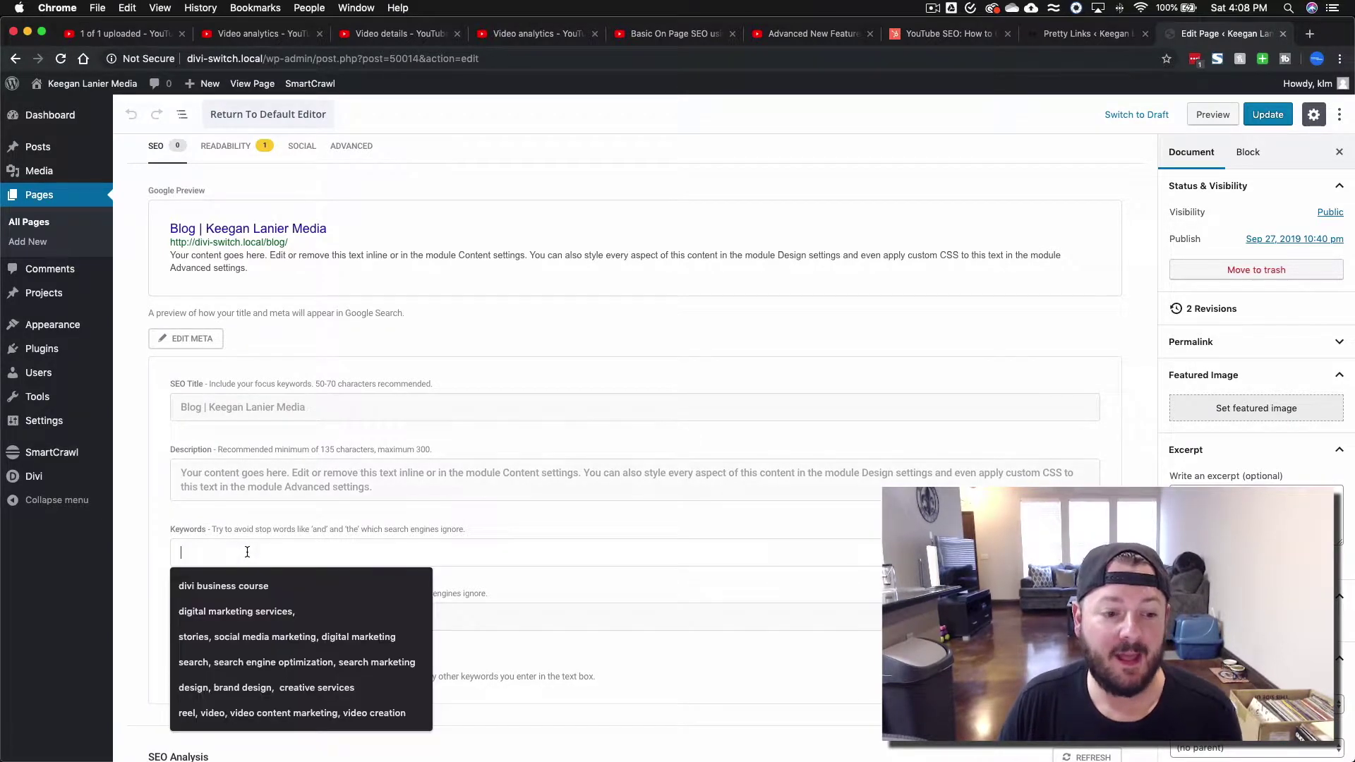
click(161, 522)
scroll(258, 532, down, 3)
scroll(258, 531, down, 1)
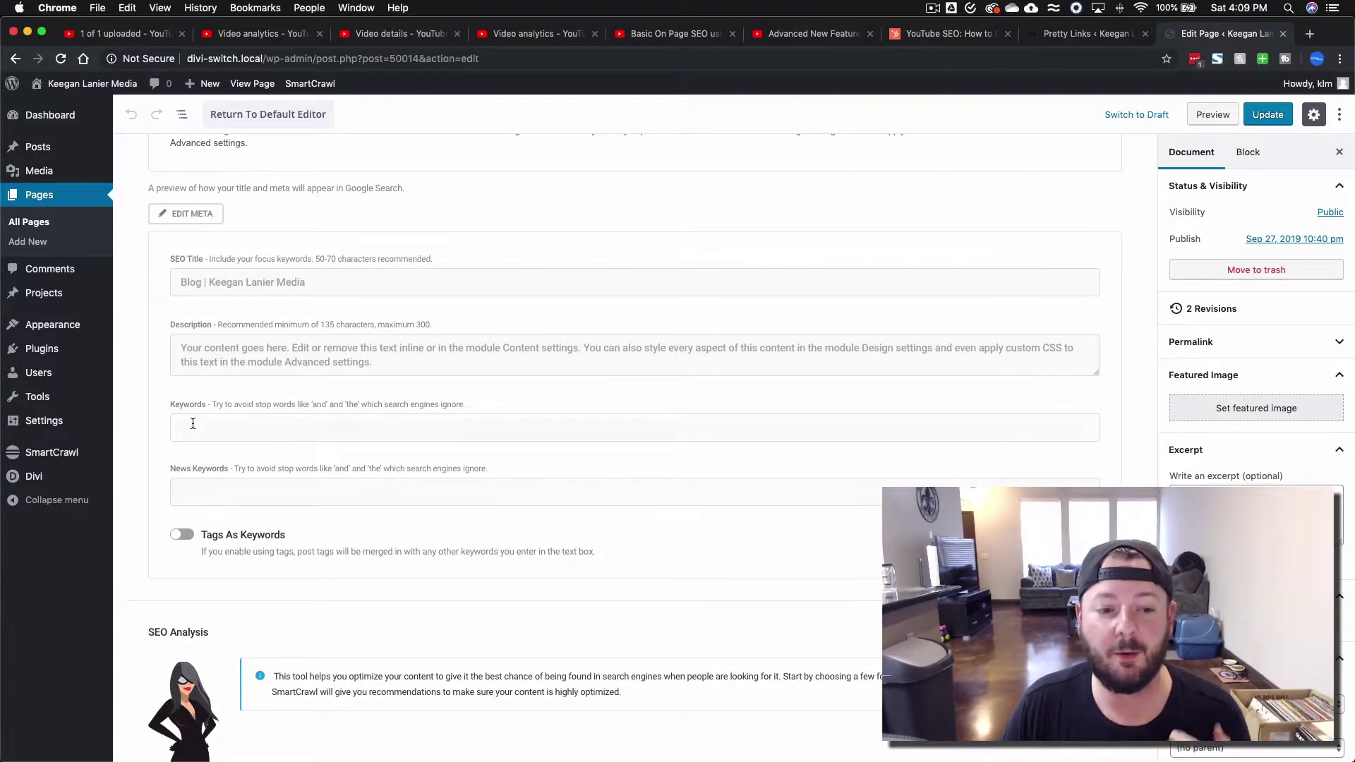
scroll(258, 536, down, 5)
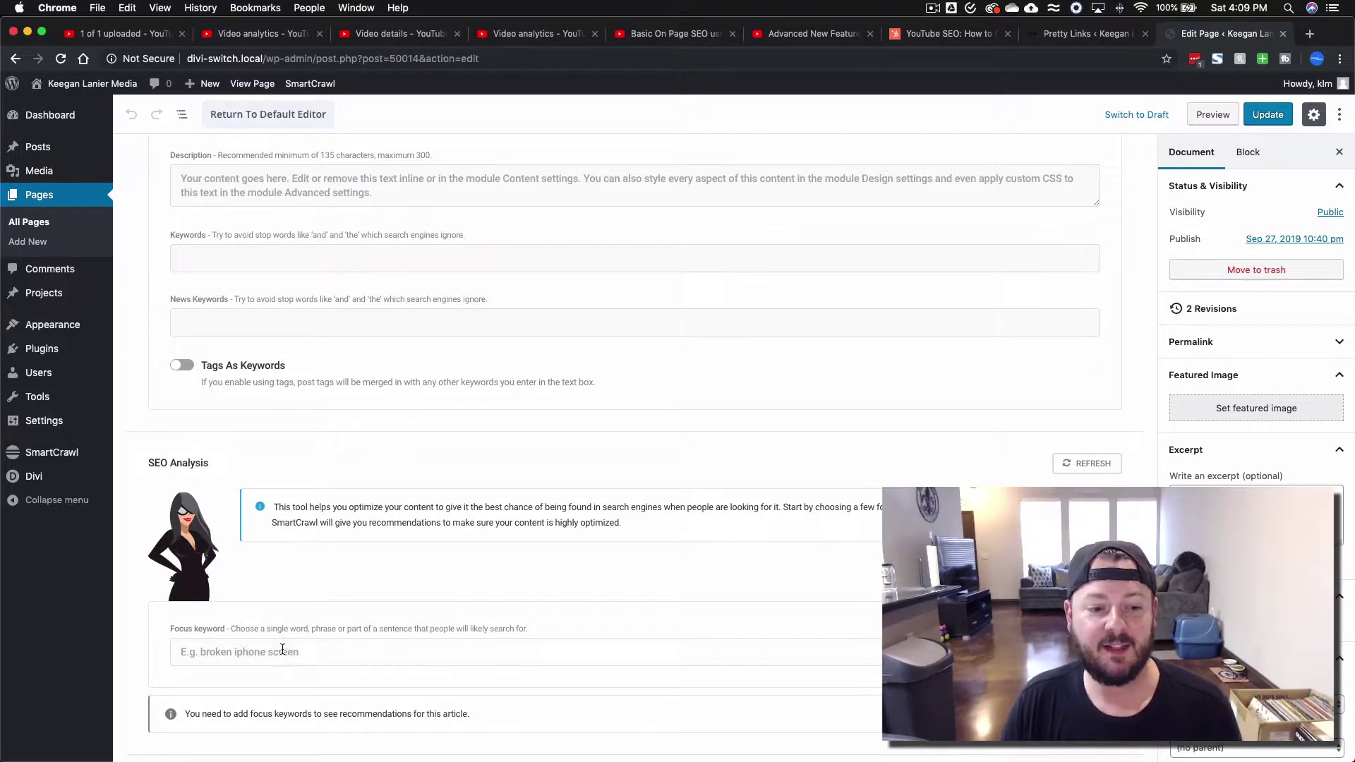
- Check the Focus keyword field, then view the Blog page's Readability and Social tabs
click(248, 640)
click(421, 604)
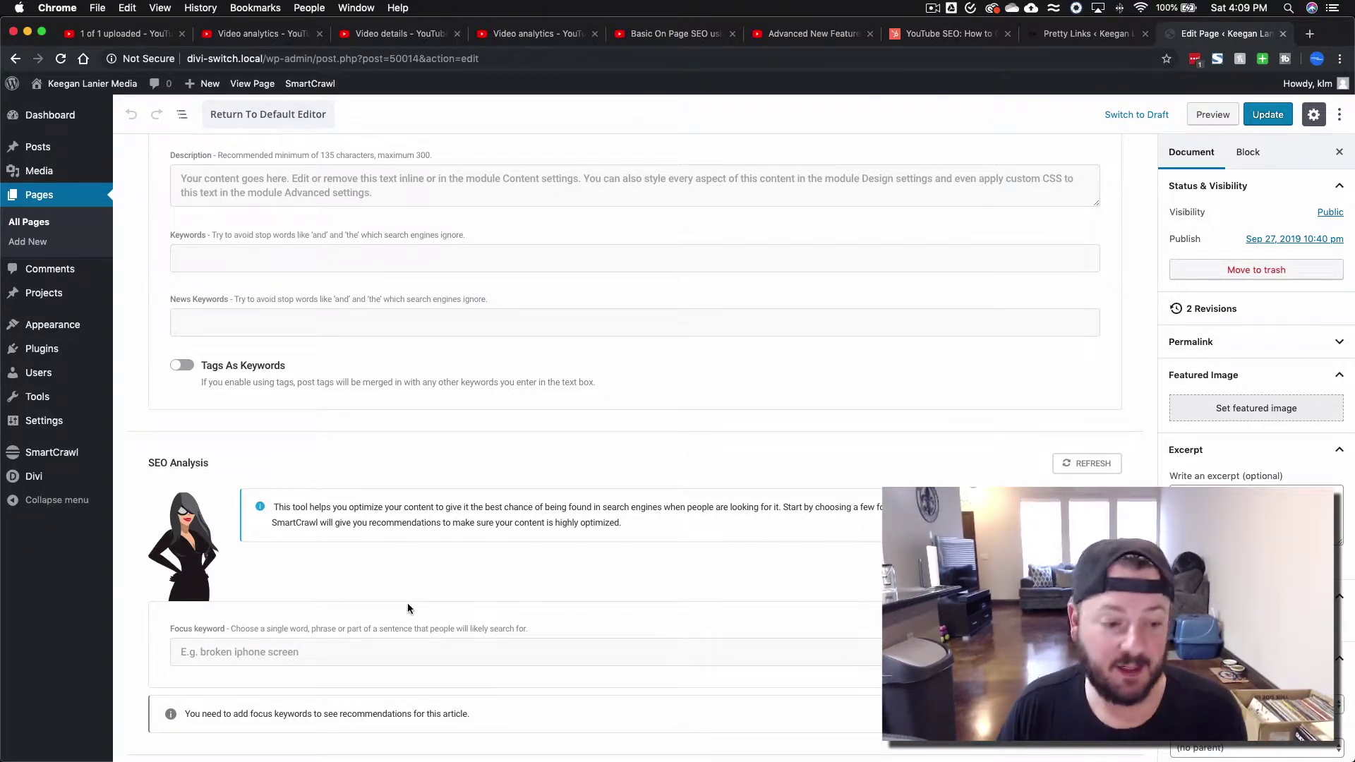
click(381, 653)
scroll(452, 621, up, 5)
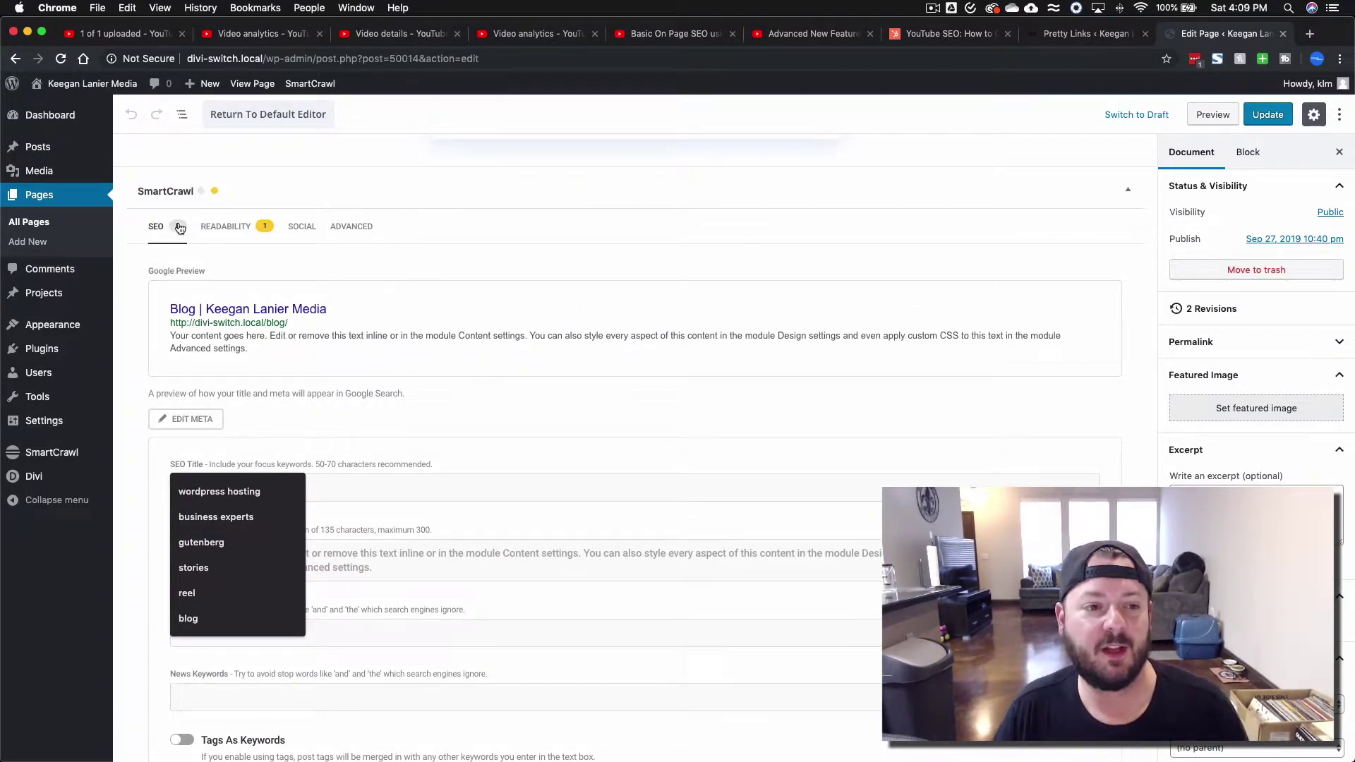
click(228, 233)
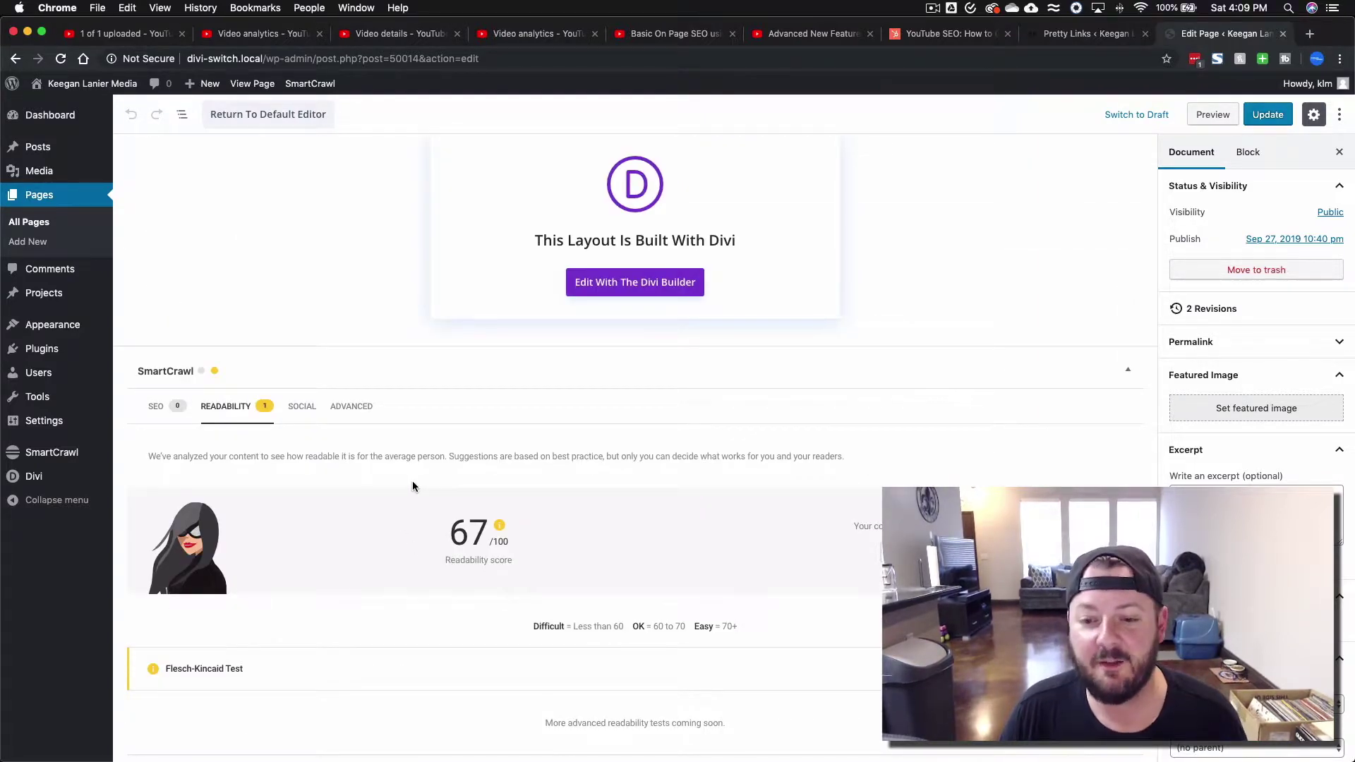
click(299, 413)
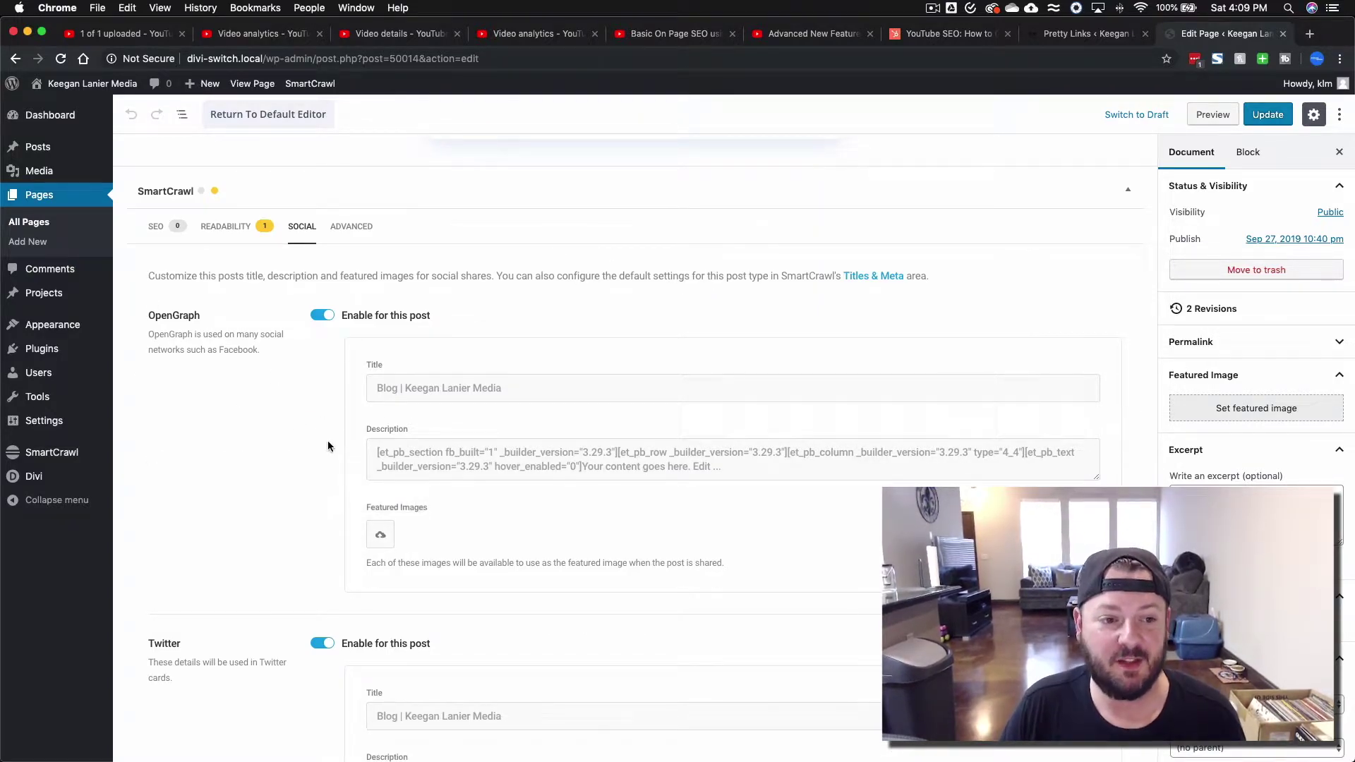
scroll(323, 451, down, 3)
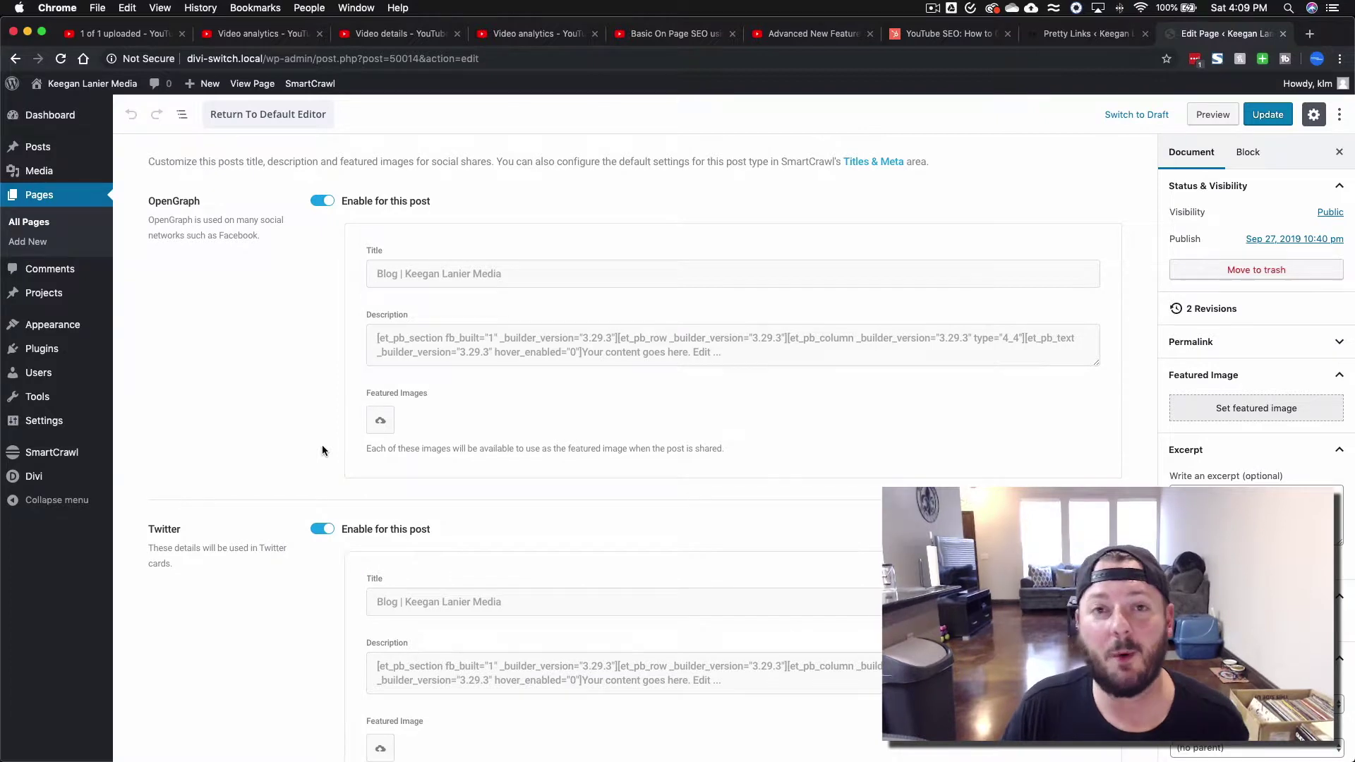
- Scroll the Social settings, then view the Advanced tab's Index, Follow, Archive, Snippet and Canonical options
scroll(323, 450, down, 2)
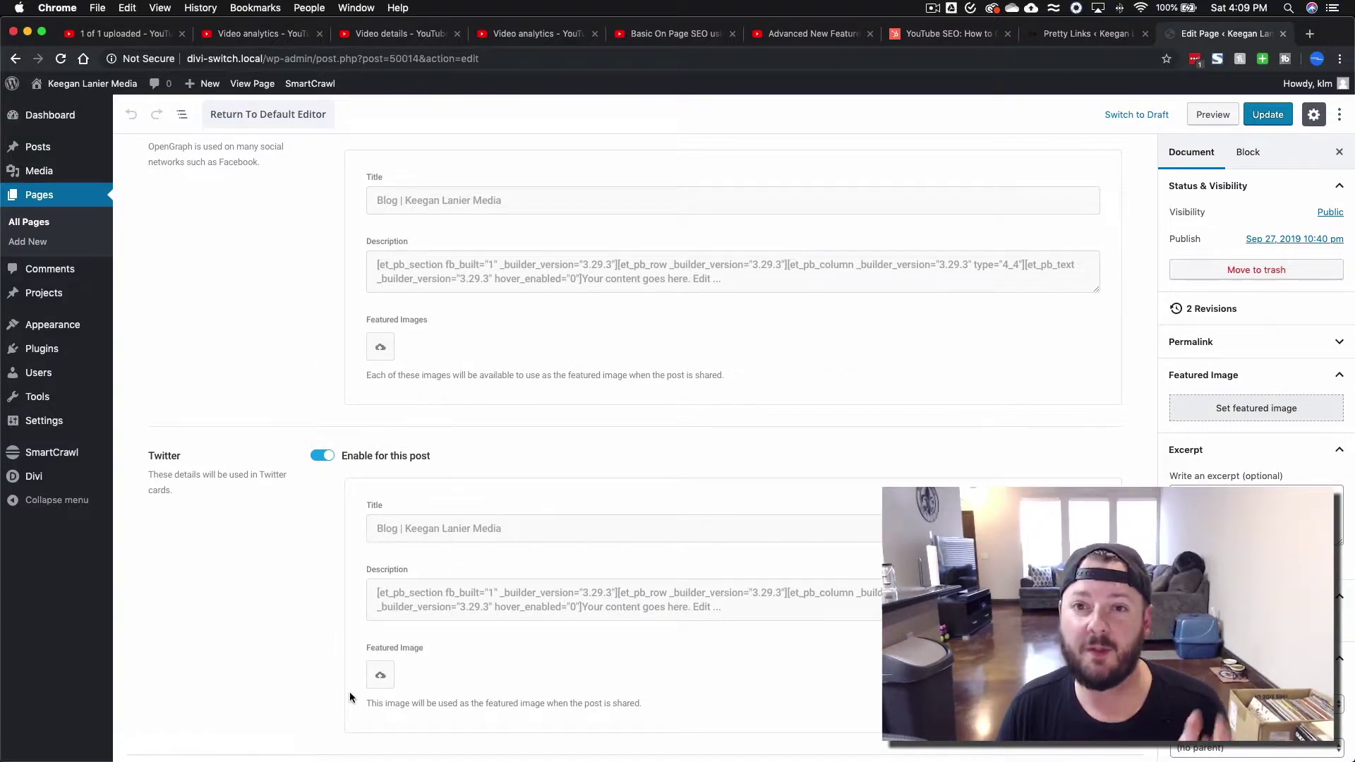
scroll(339, 636, up, 13)
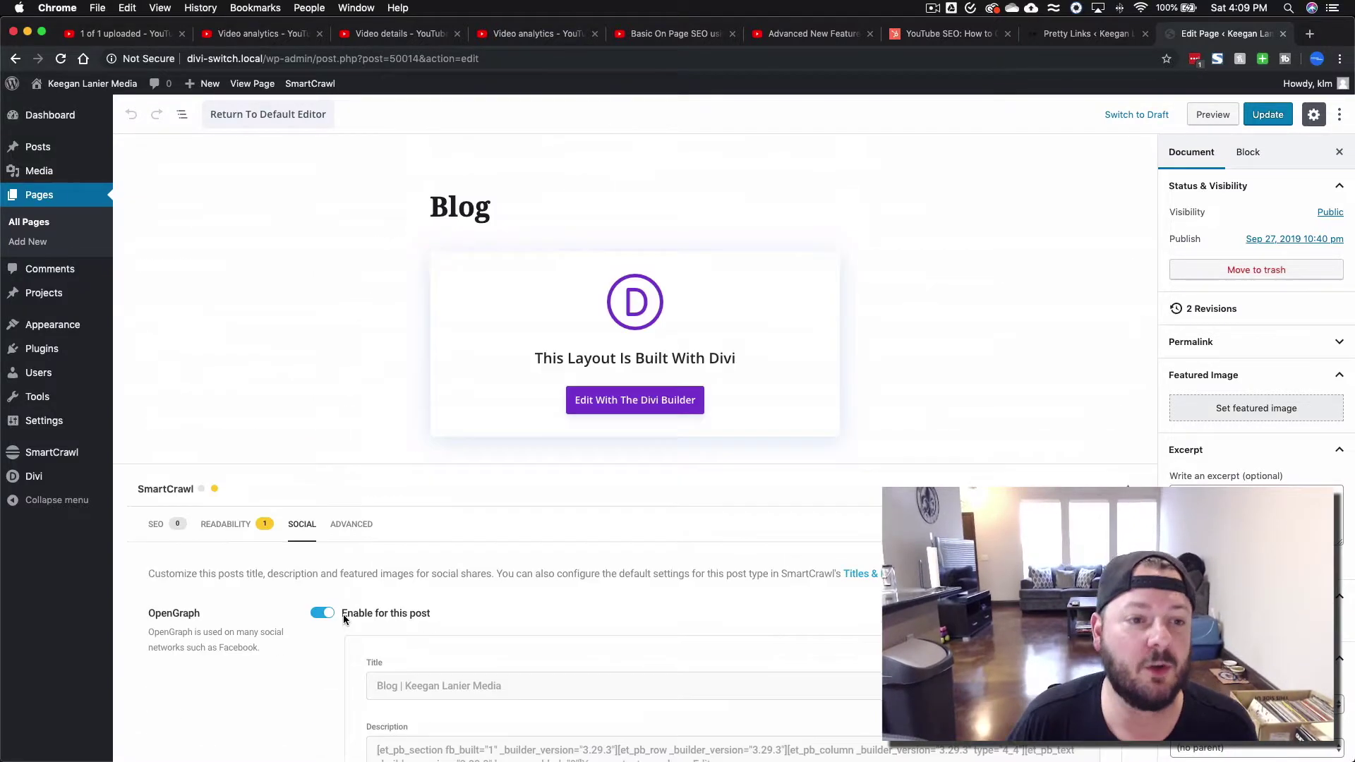
click(356, 526)
scroll(380, 530, down, 5)
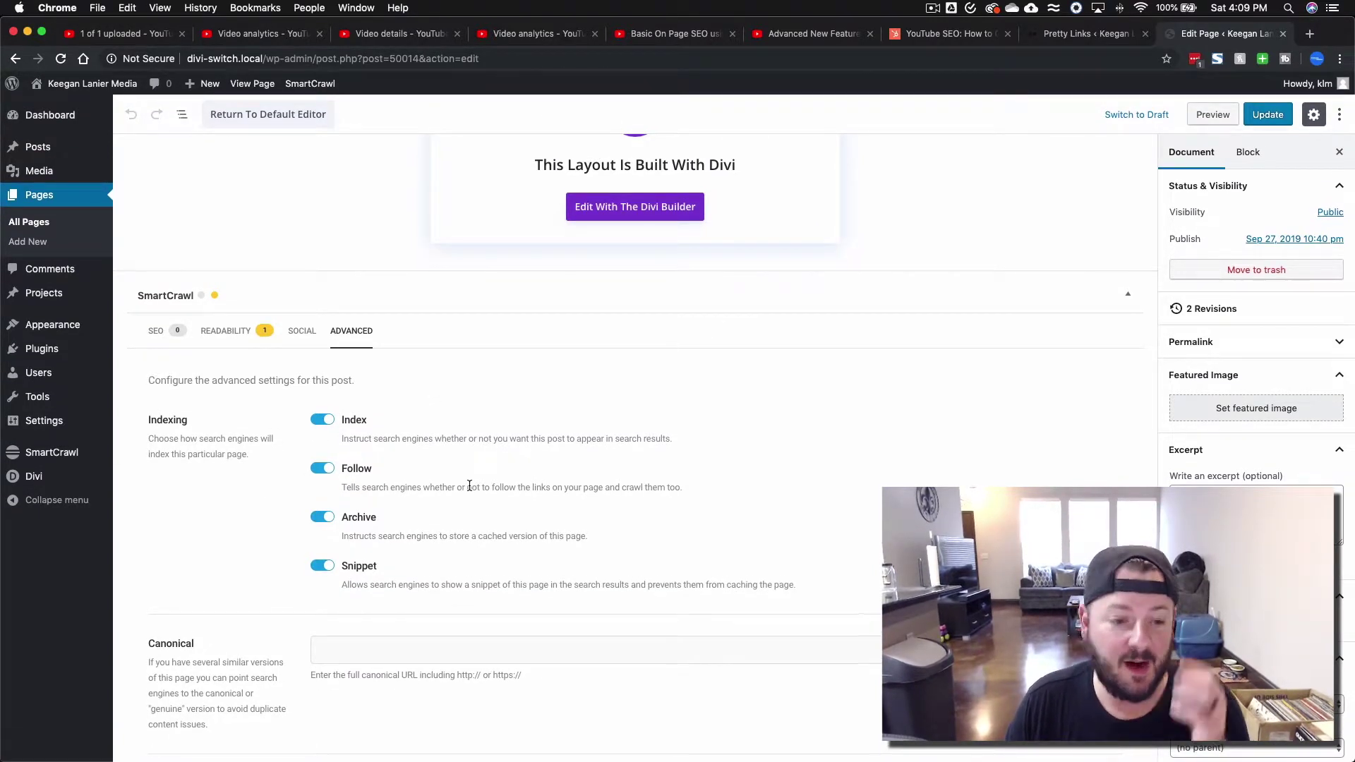
scroll(159, 653, down, 1)
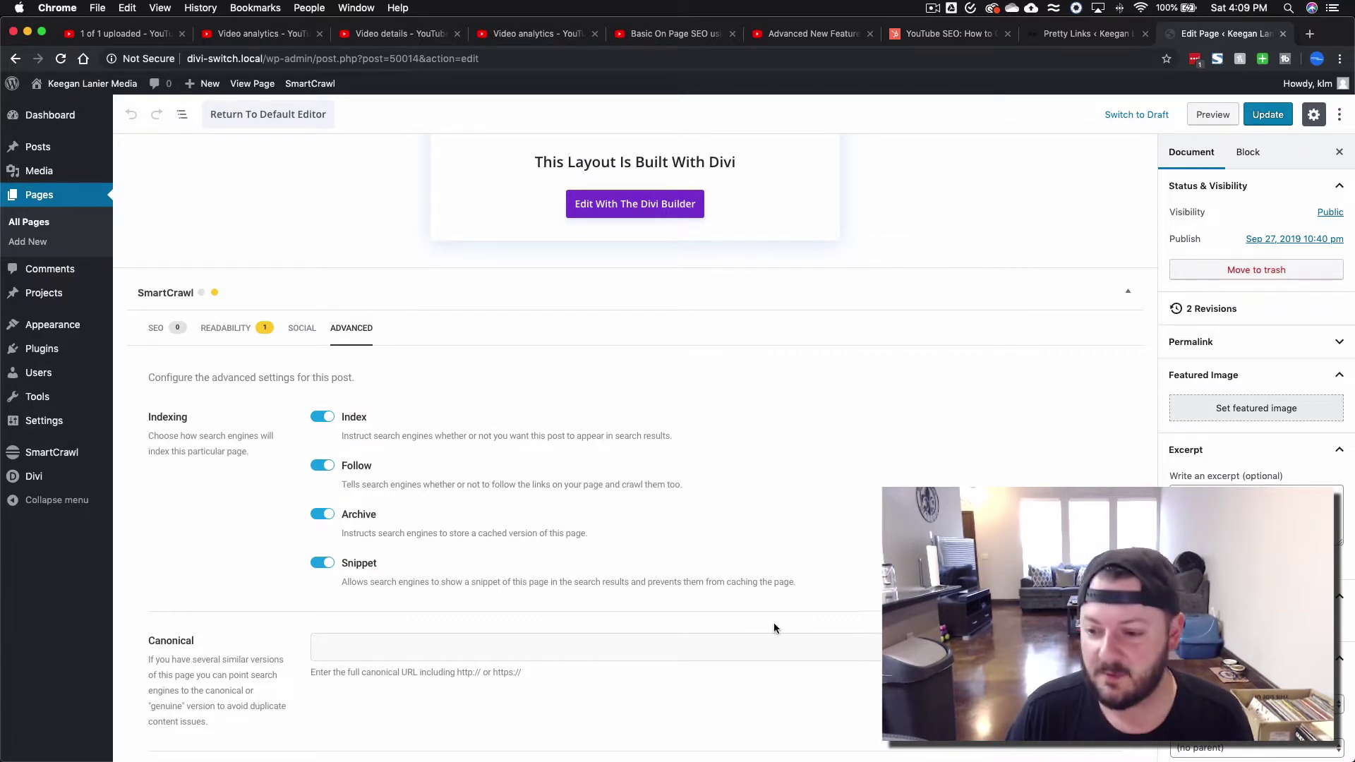
scroll(724, 554, up, 3)
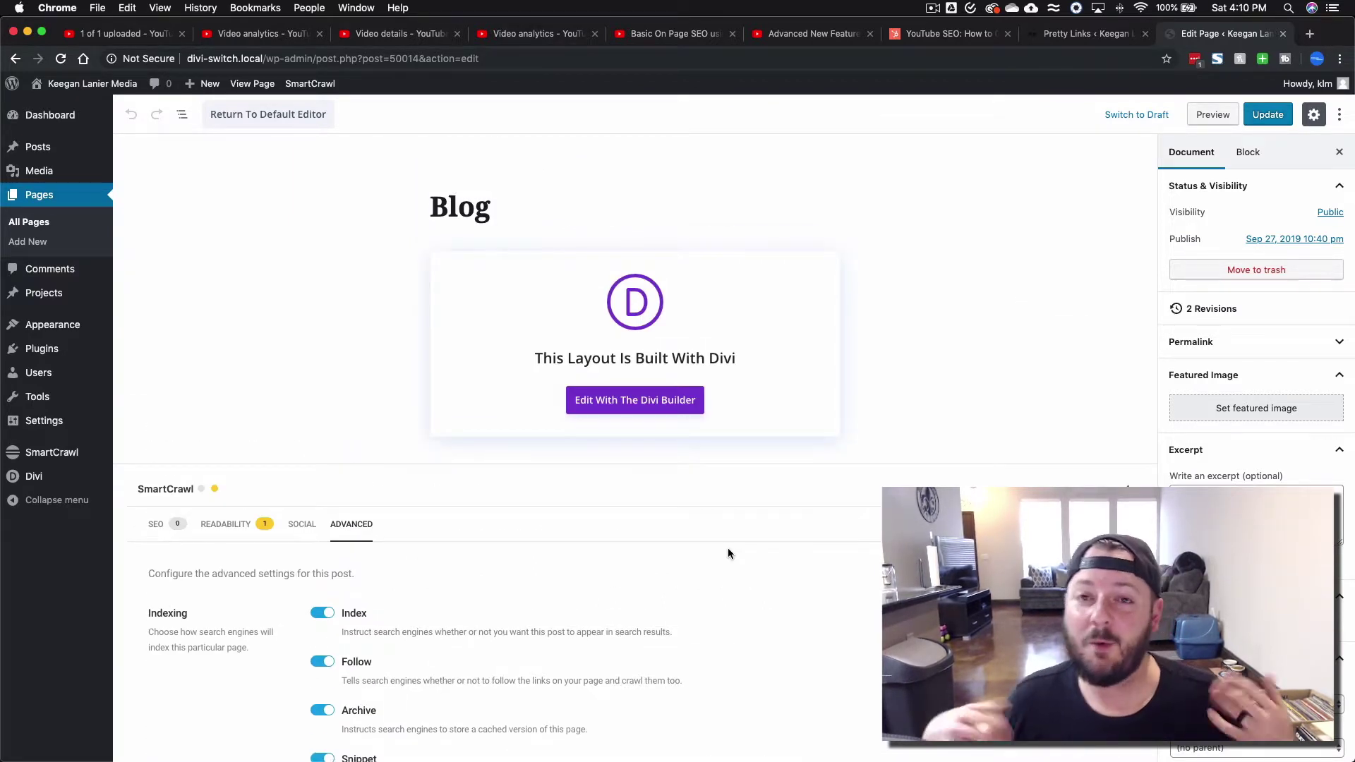